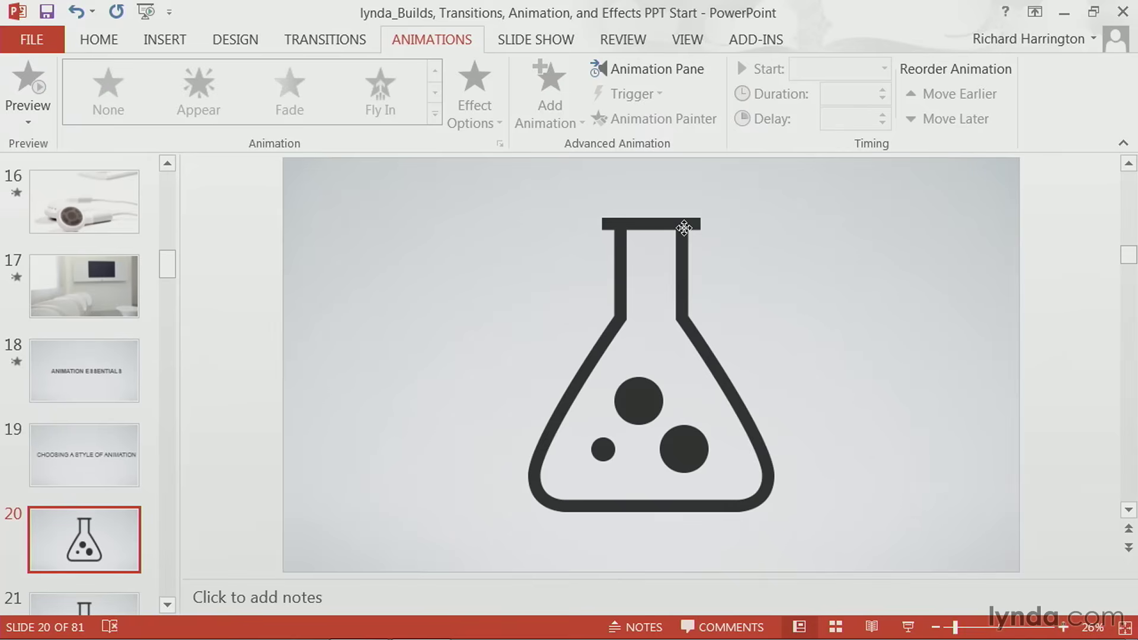
- Give the flask a Grow & Turn entrance after trying Fade and Zoom
{"action": "left_click", "coordinate": [684, 228]}
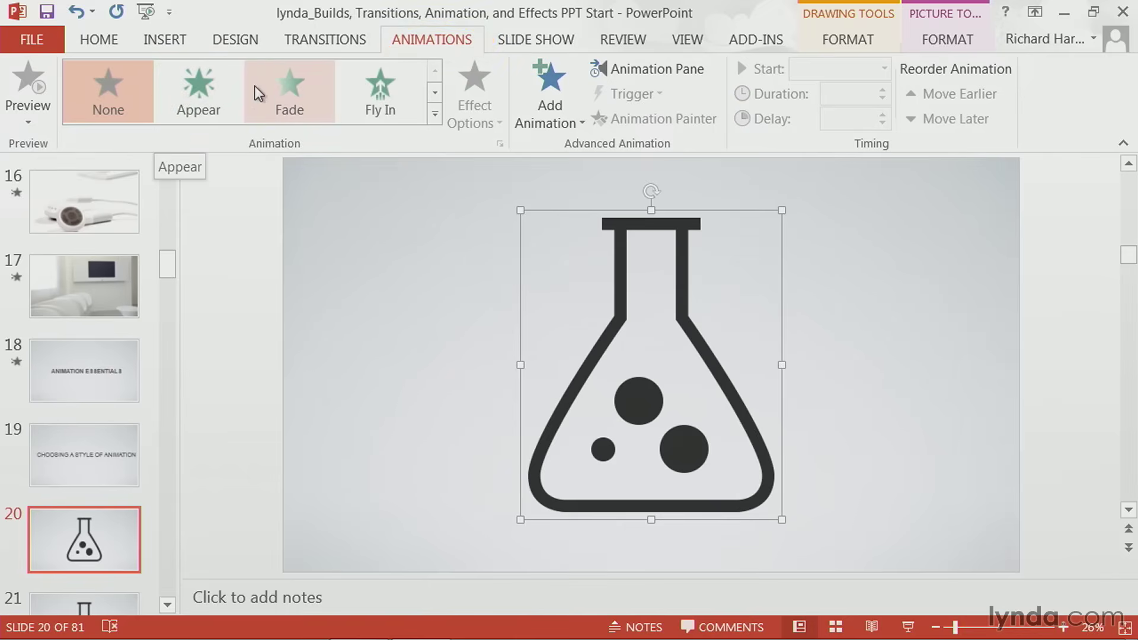
{"action": "left_click", "coordinate": [277, 86]}
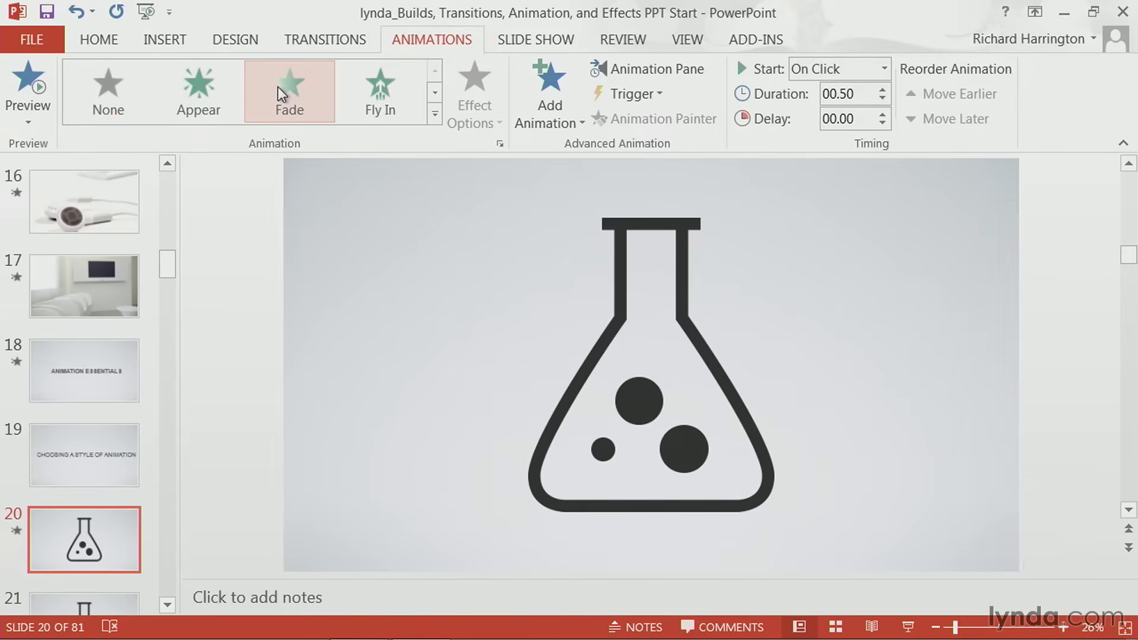
{"action": "left_click", "coordinate": [435, 93]}
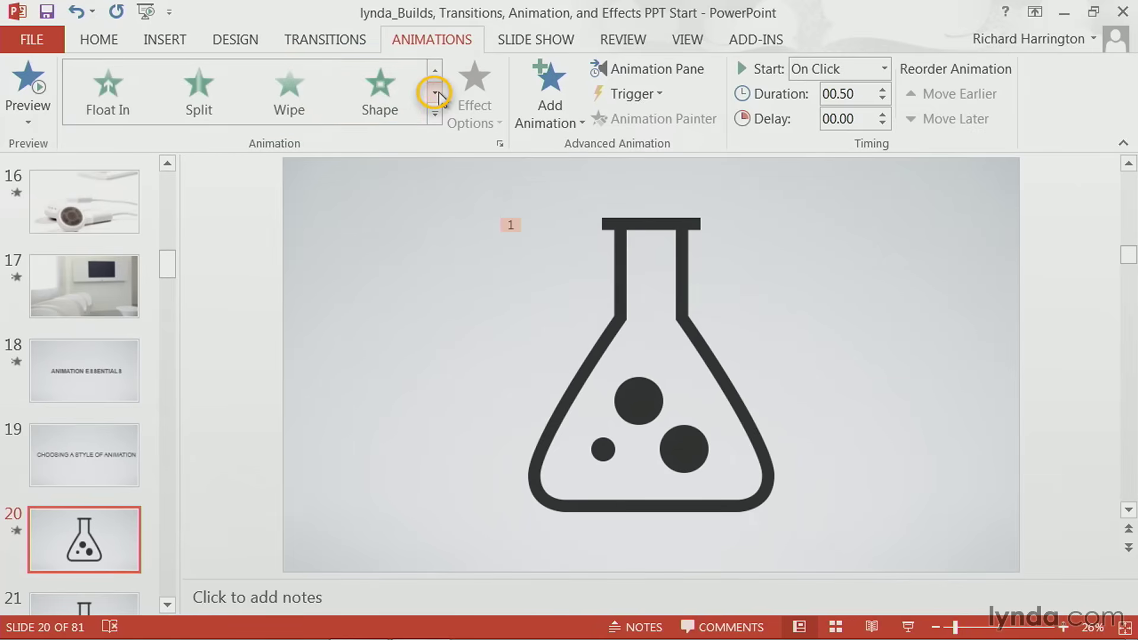
{"action": "left_click", "coordinate": [436, 94]}
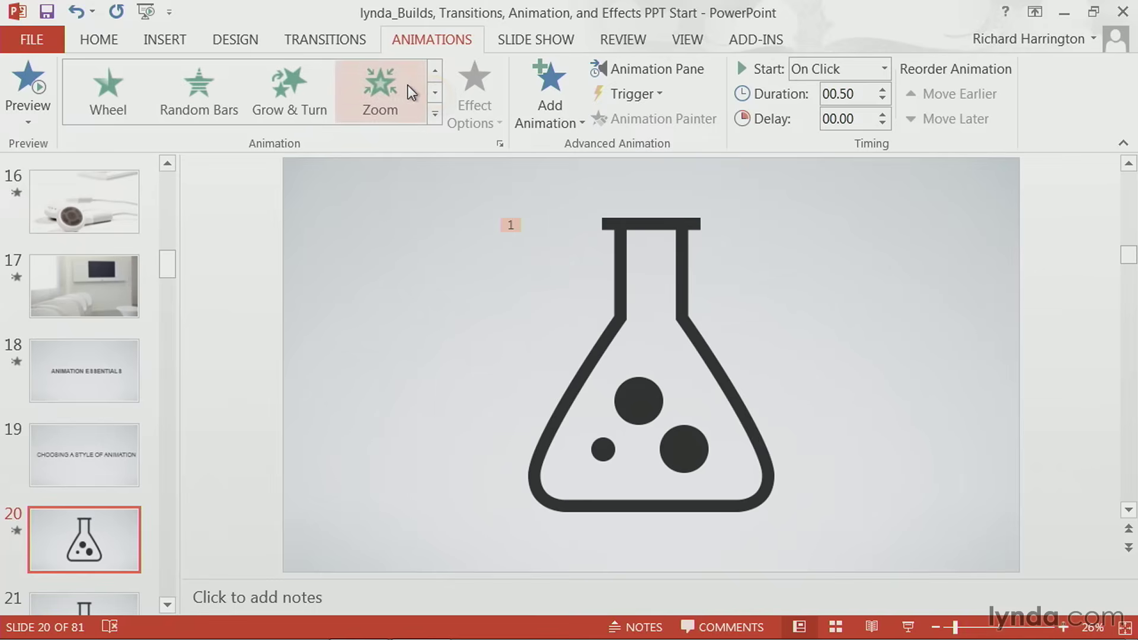
{"action": "left_click", "coordinate": [390, 87]}
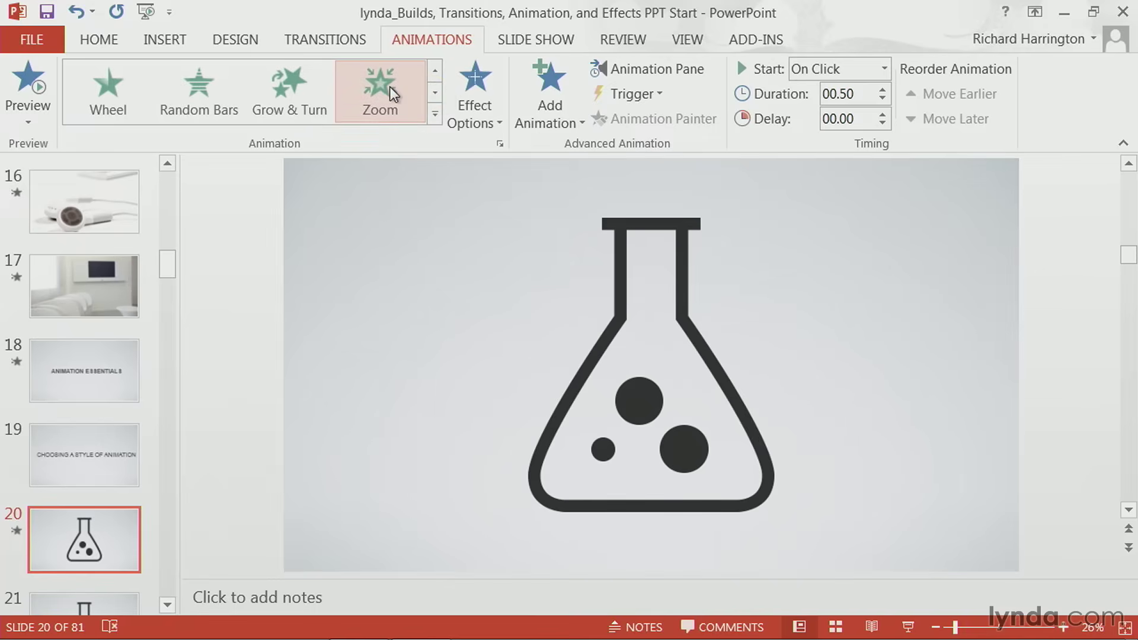
{"action": "left_click", "coordinate": [291, 88]}
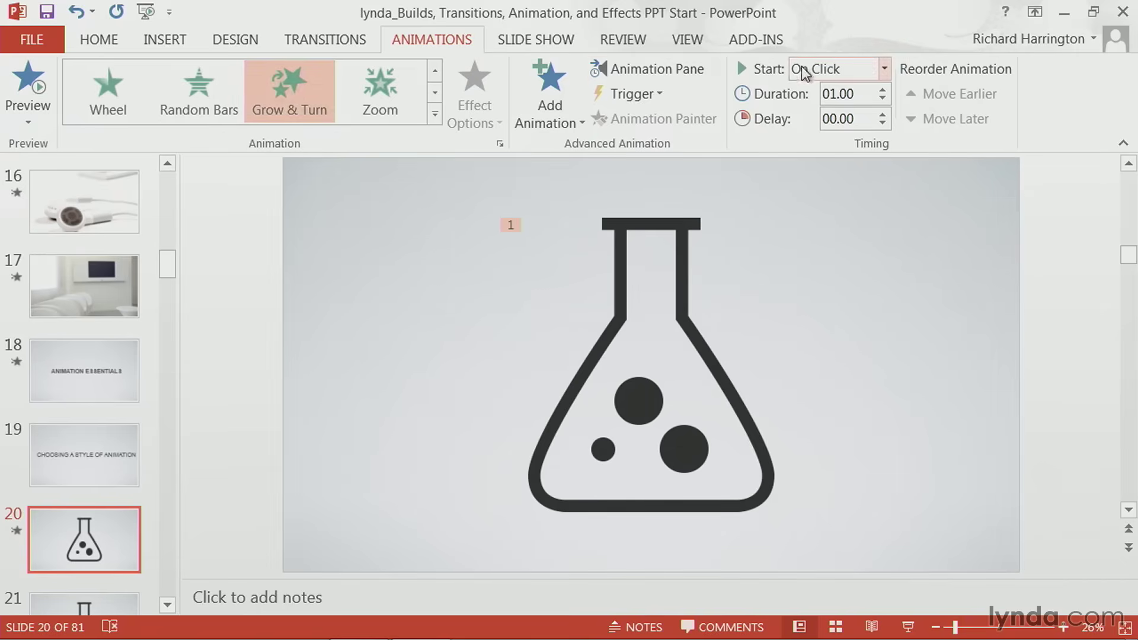
- Lengthen the flask's entrance animation duration to 02.00 seconds
{"action": "left_click", "coordinate": [884, 90]}
{"action": "left_click", "coordinate": [884, 90]}
{"action": "left_click", "coordinate": [884, 90]}
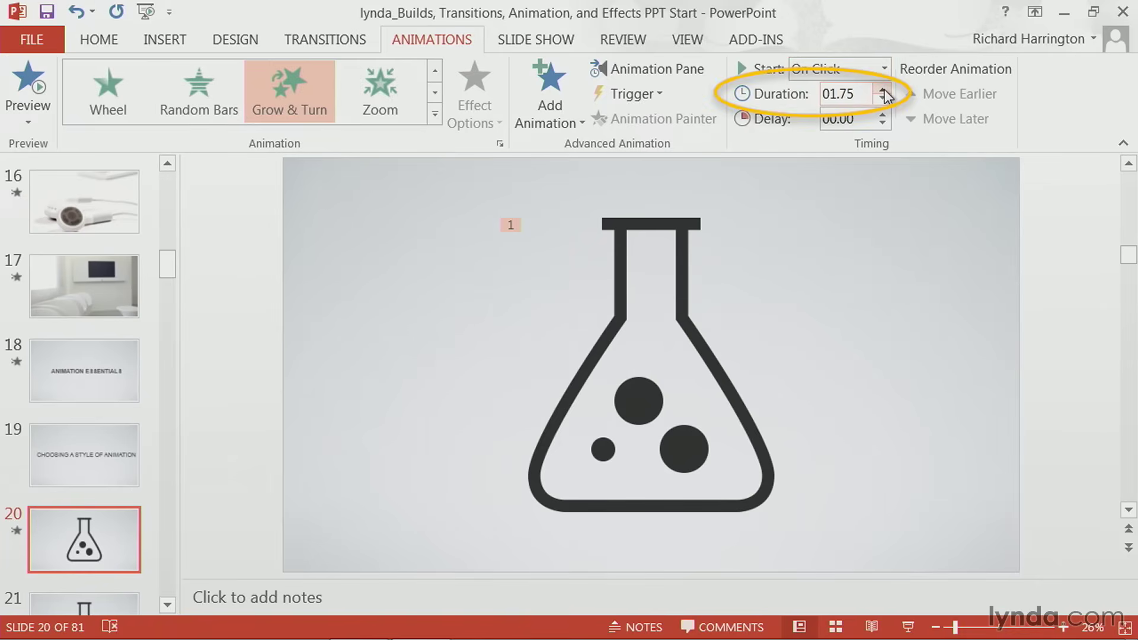
{"action": "left_click", "coordinate": [884, 90]}
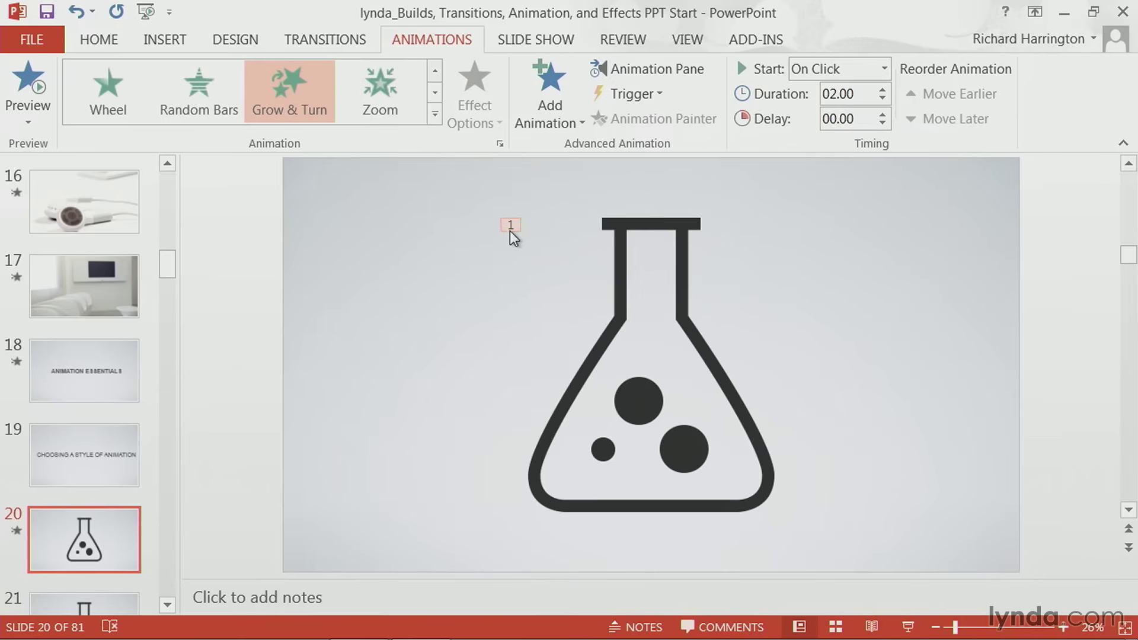
- Show the slide's animations in the Animation Pane and preview the Grow & Turn playback
{"action": "left_click", "coordinate": [650, 71]}
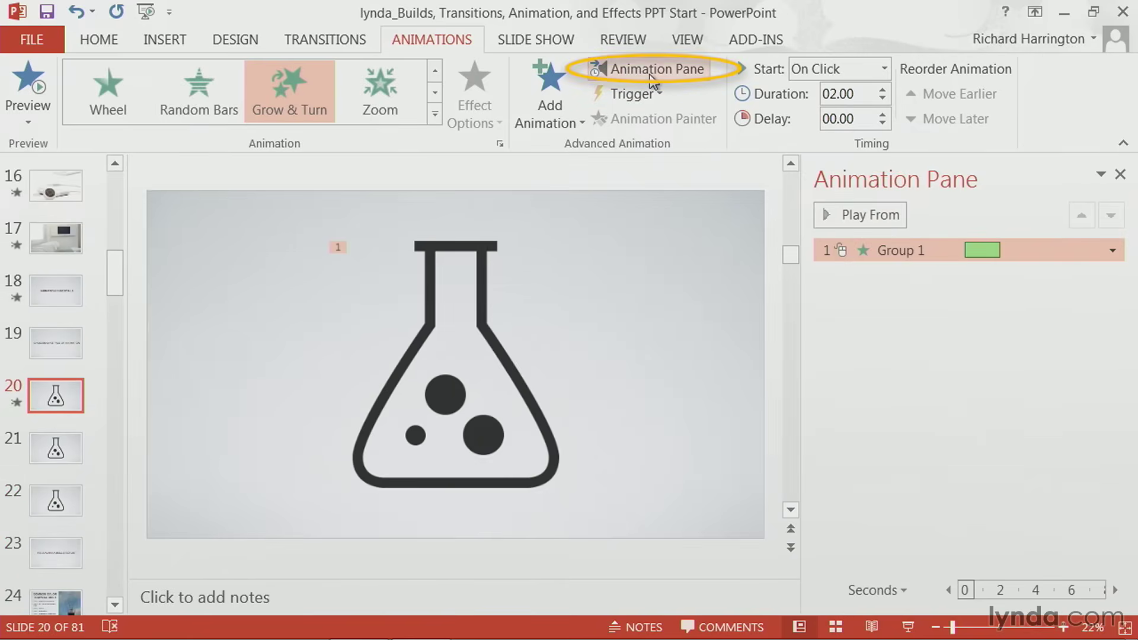
{"action": "left_click", "coordinate": [872, 216]}
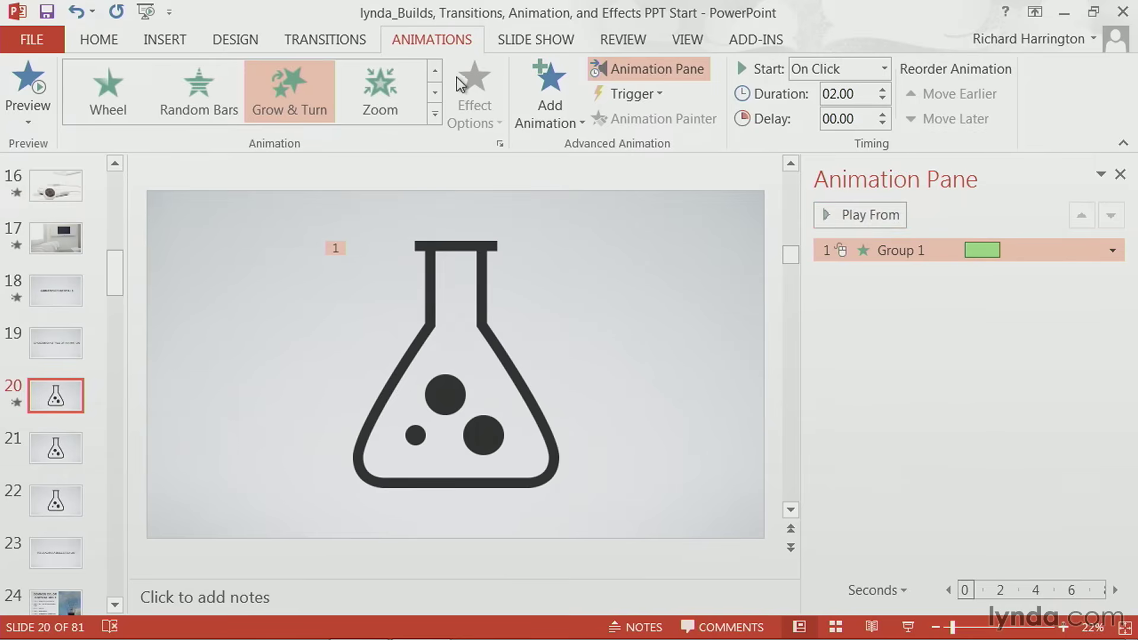
{"action": "left_click", "coordinate": [435, 114]}
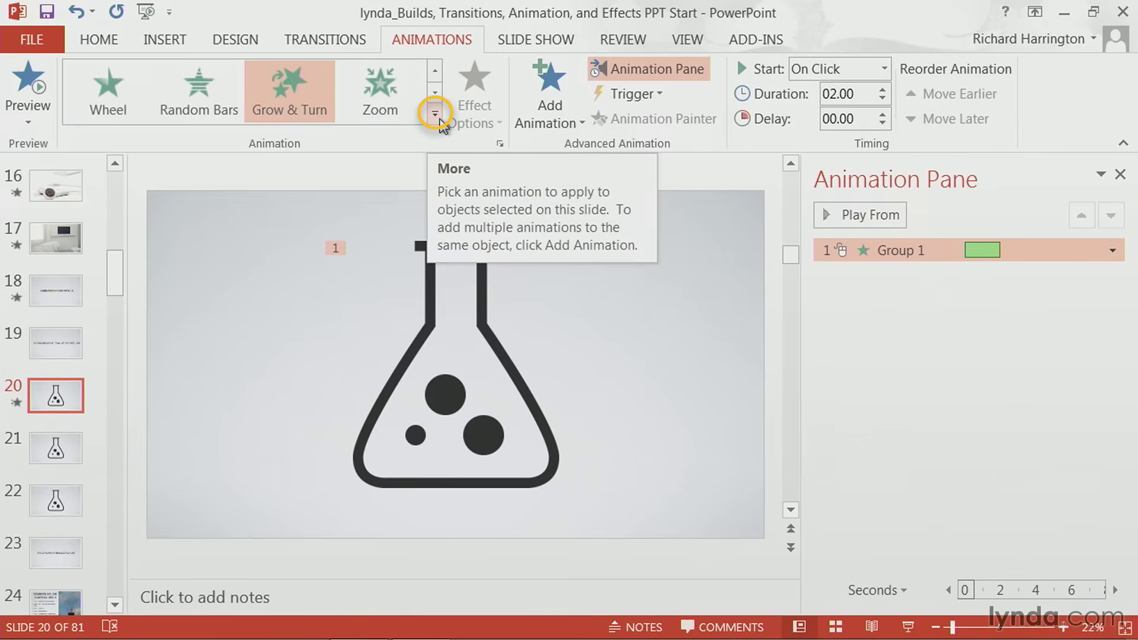
- Expand the animation gallery and browse its entrance, emphasis, exit and motion path effects
{"action": "left_click", "coordinate": [437, 116]}
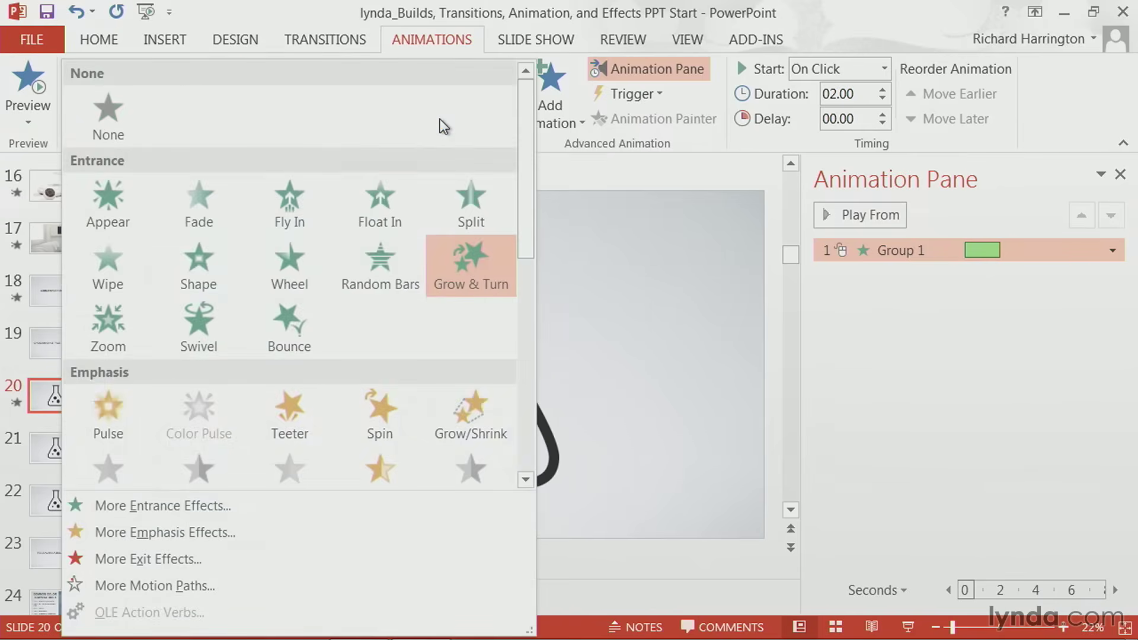
{"action": "mouse_move", "coordinate": [526, 156]}
{"action": "left_mouse_down"}
{"action": "mouse_move", "coordinate": [525, 168]}
{"action": "mouse_move", "coordinate": [529, 147]}
{"action": "left_mouse_up"}
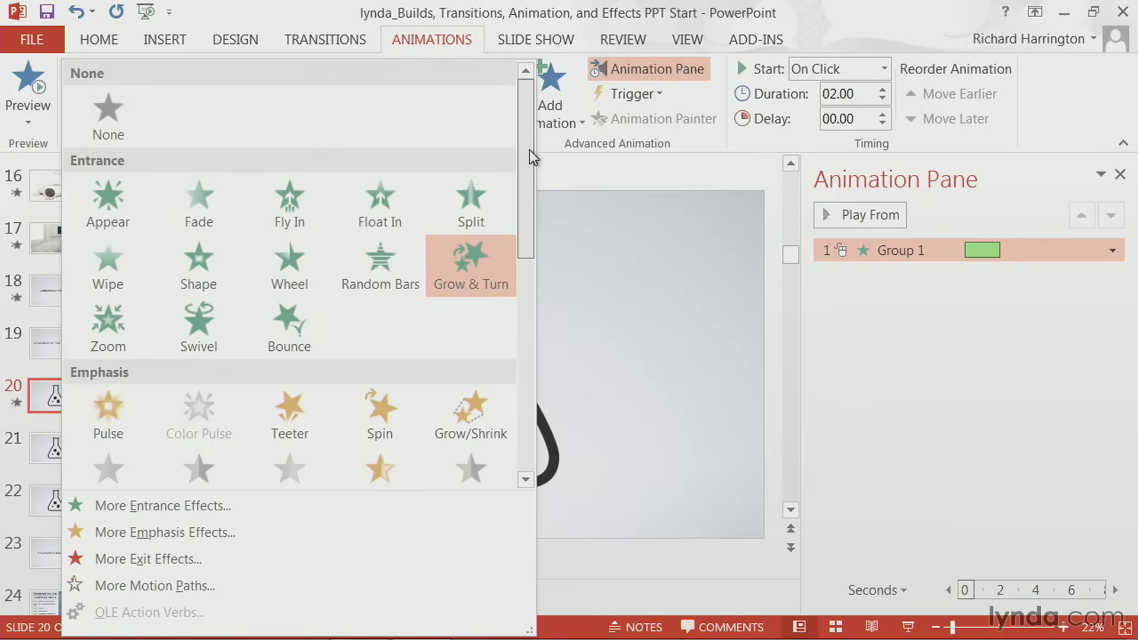
{"action": "left_click_drag", "start_coordinate": [528, 151], "coordinate": [526, 232]}
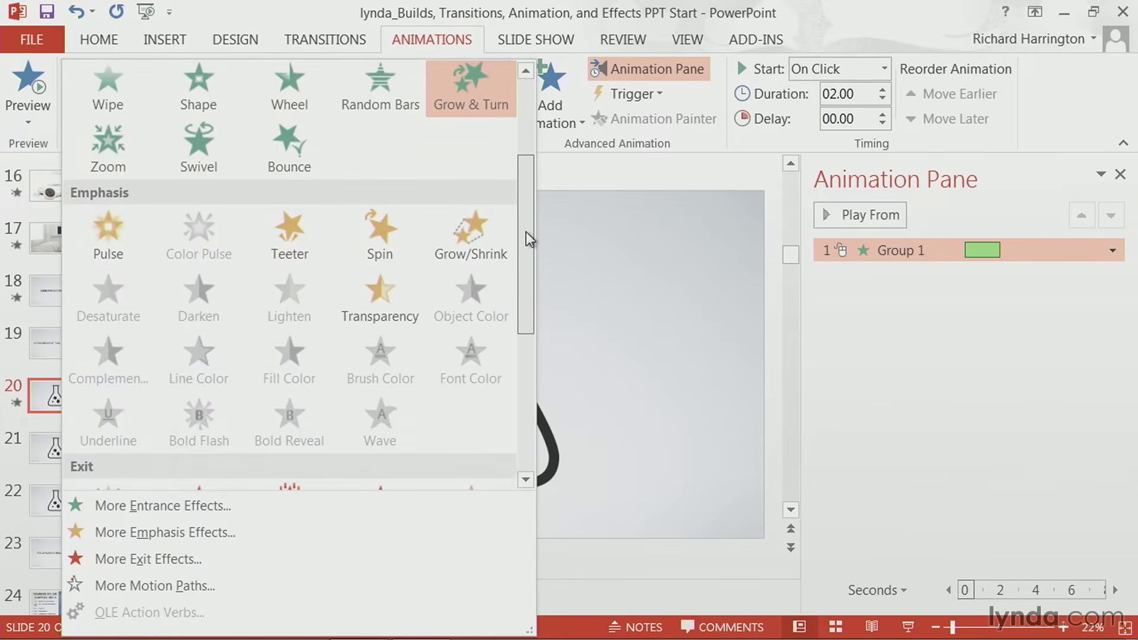
{"action": "left_click_drag", "start_coordinate": [525, 233], "coordinate": [511, 350]}
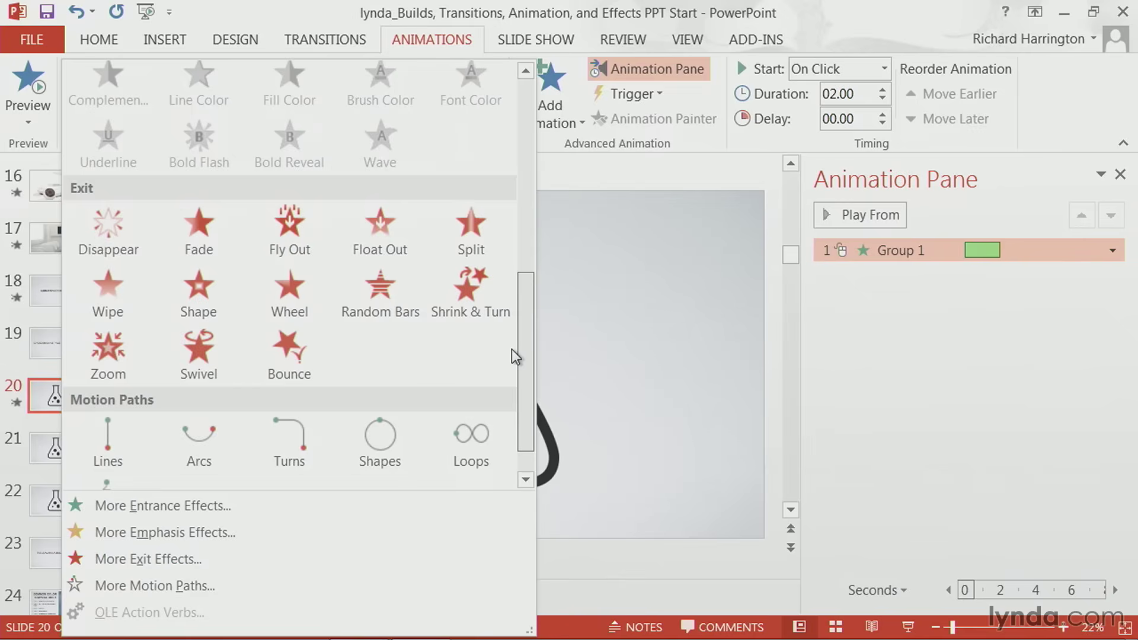
{"action": "scroll", "coordinate": [510, 356], "scroll_direction": "down", "scroll_amount": 1}
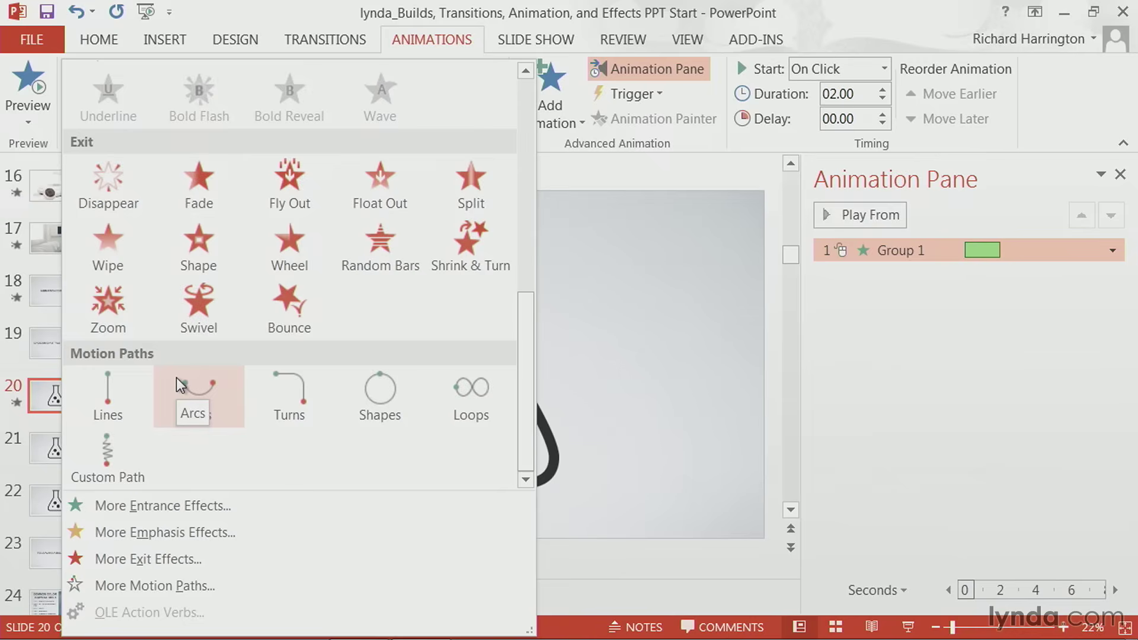
- Preview Box, Circle, Random Bars and Split entrances, then apply Peek In to the flask
{"action": "left_click", "coordinate": [185, 509]}
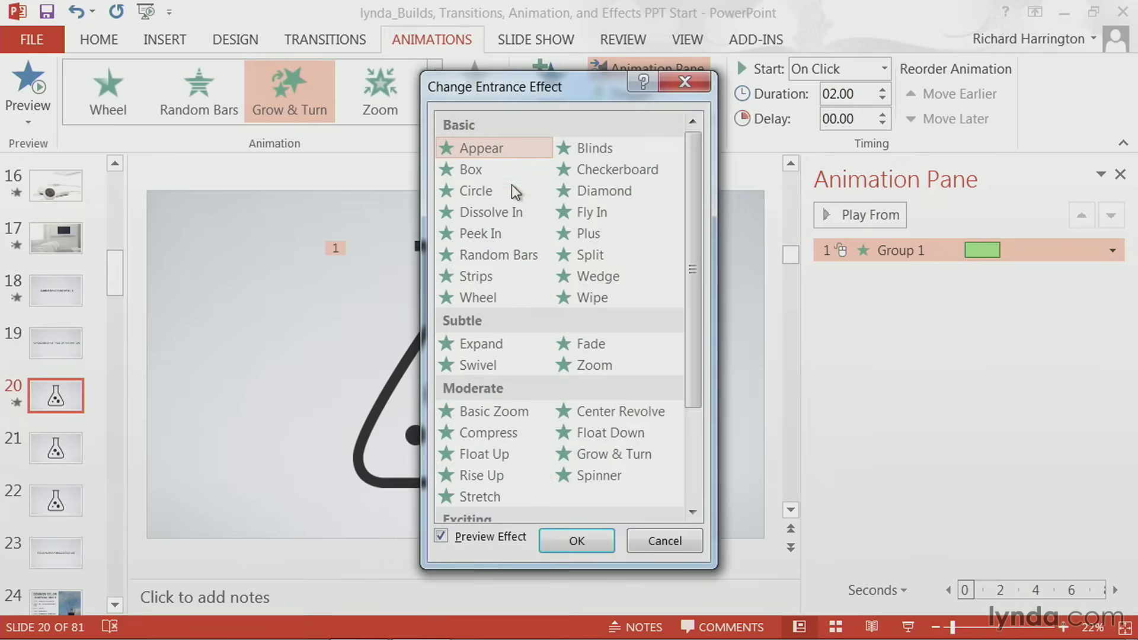
{"action": "left_click_drag", "start_coordinate": [526, 99], "coordinate": [709, 98]}
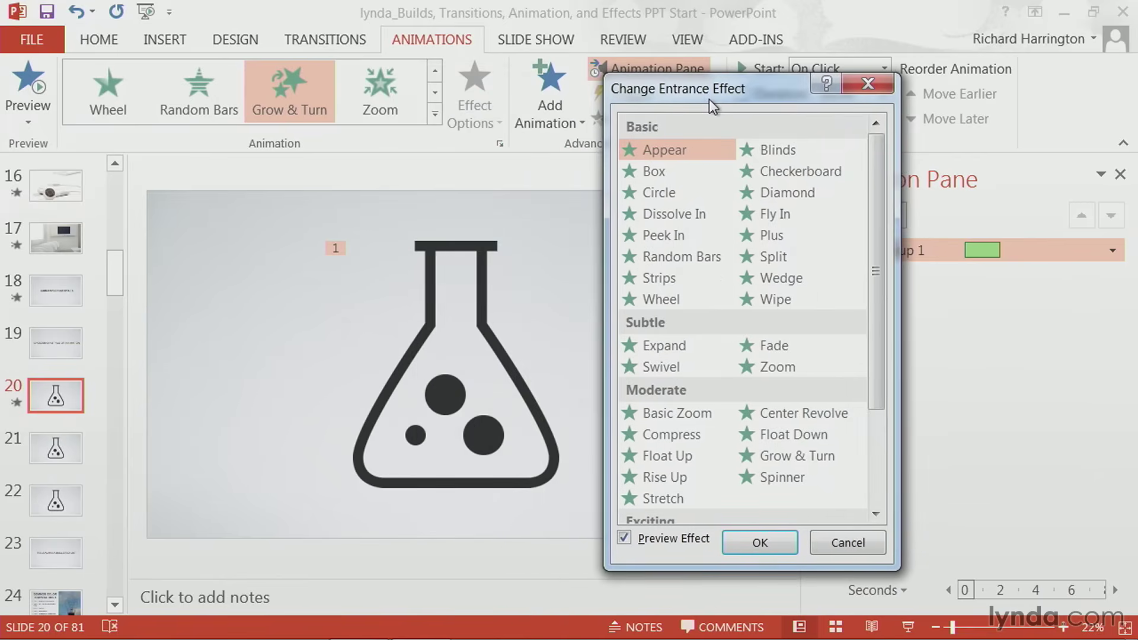
{"action": "left_click", "coordinate": [689, 175]}
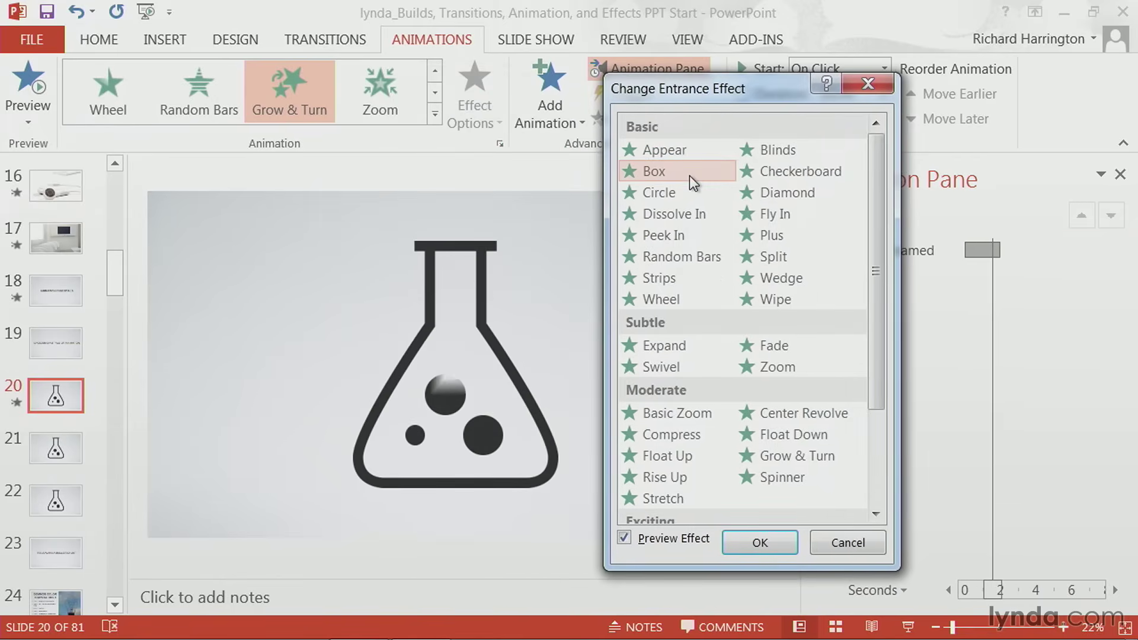
{"action": "left_click", "coordinate": [678, 188]}
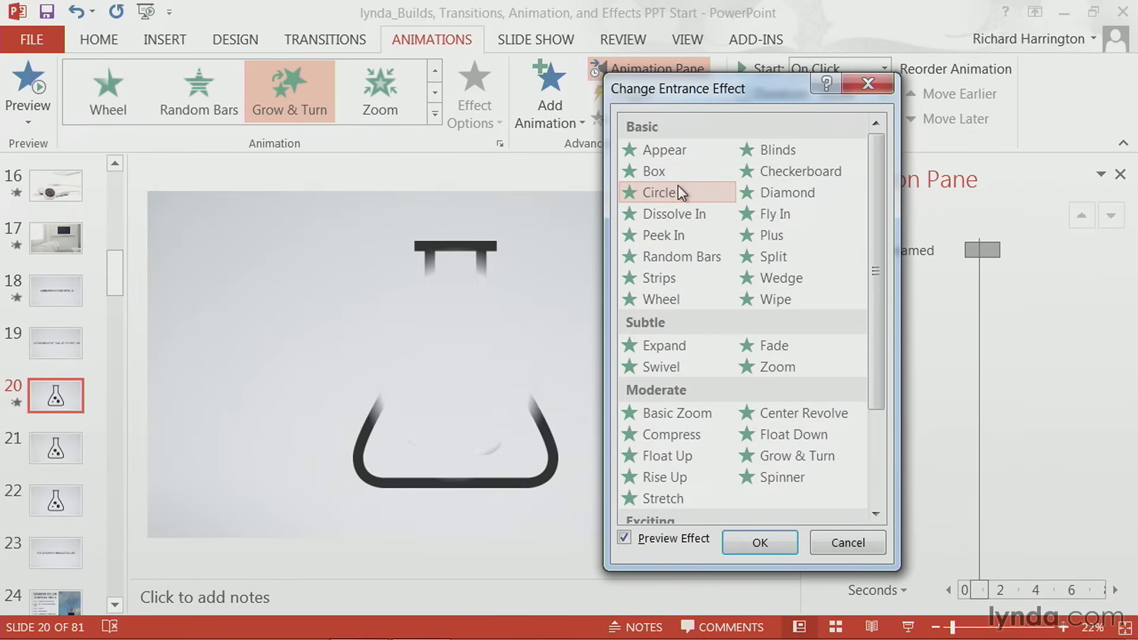
{"action": "left_click", "coordinate": [699, 254]}
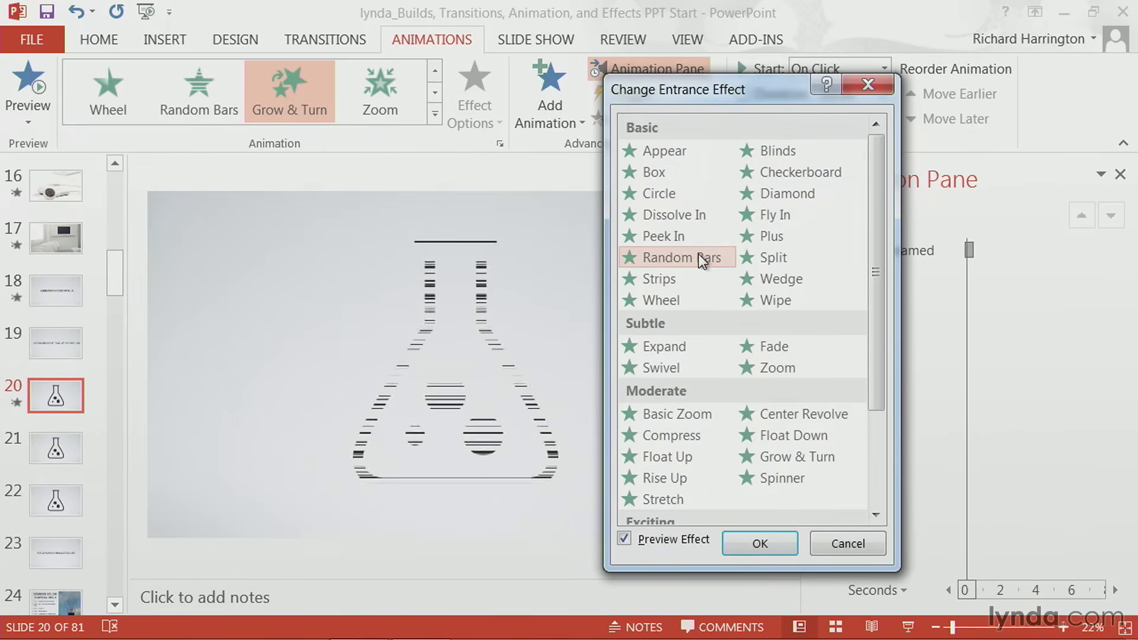
{"action": "left_click", "coordinate": [753, 261]}
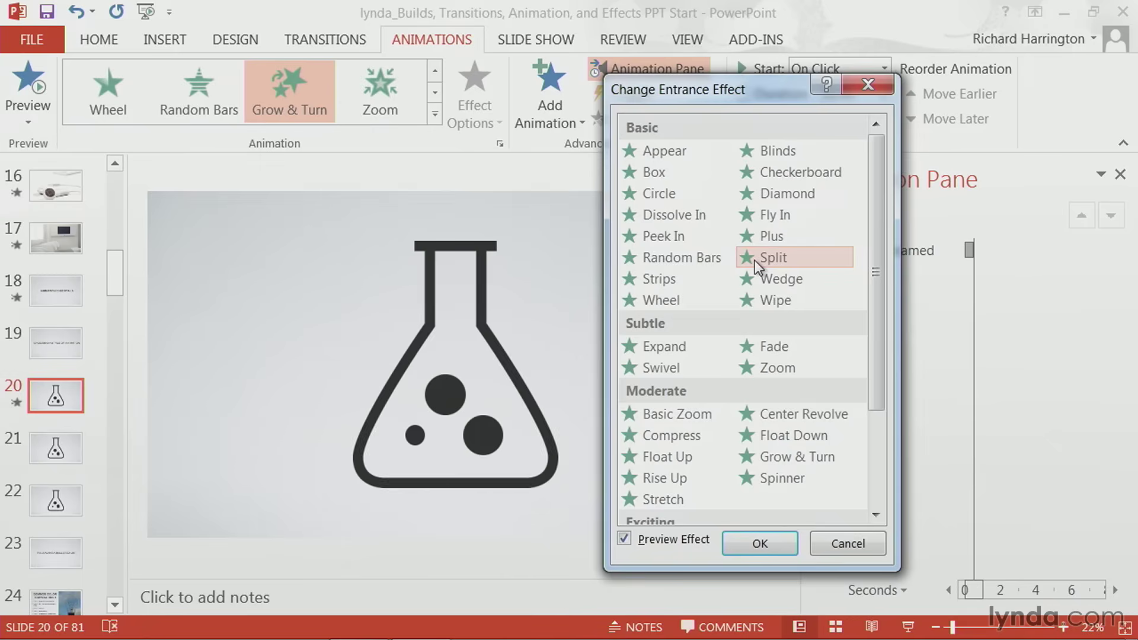
{"action": "left_click", "coordinate": [682, 243]}
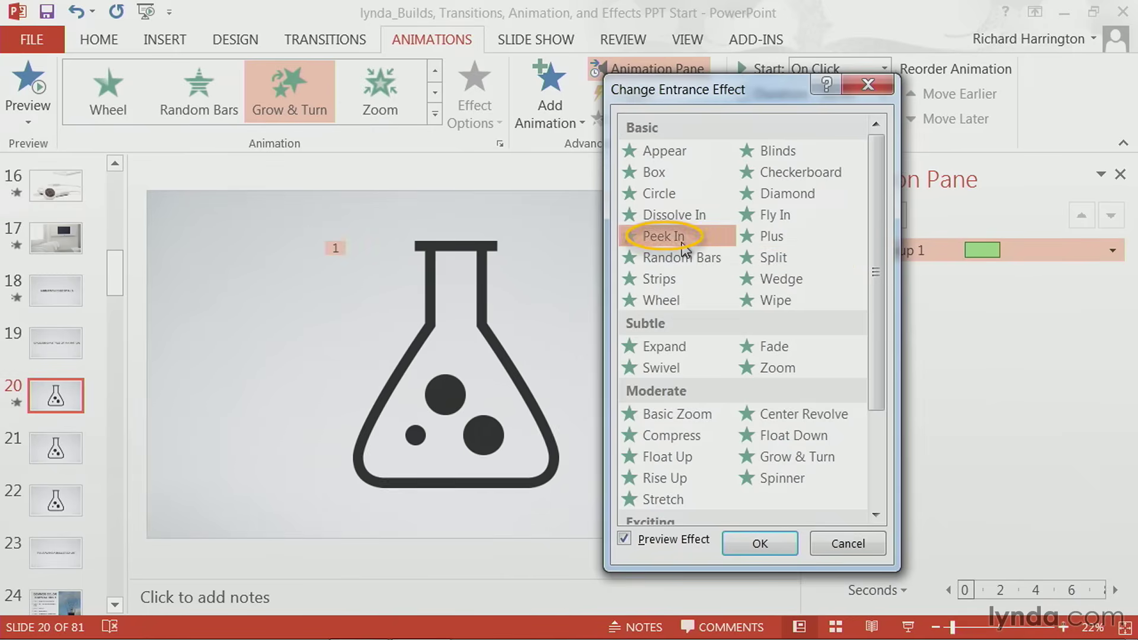
{"action": "left_click", "coordinate": [744, 544]}
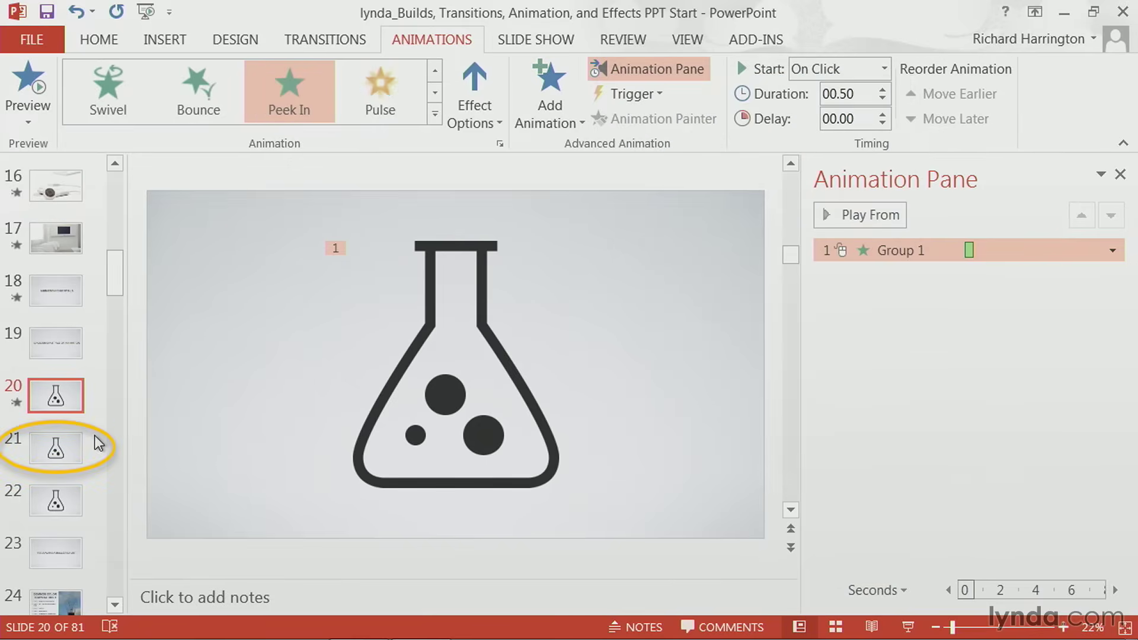
- On slide 21, select the upper-middle bubble inside the flask
{"action": "left_click", "coordinate": [70, 447]}
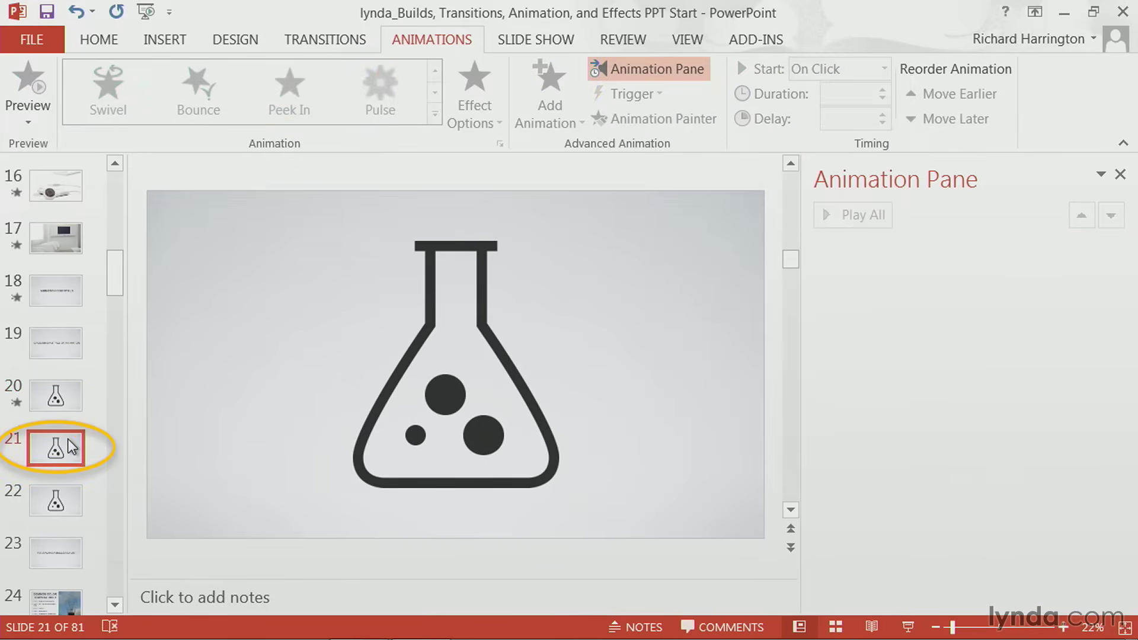
{"action": "left_click", "coordinate": [434, 296]}
{"action": "left_click", "coordinate": [444, 390]}
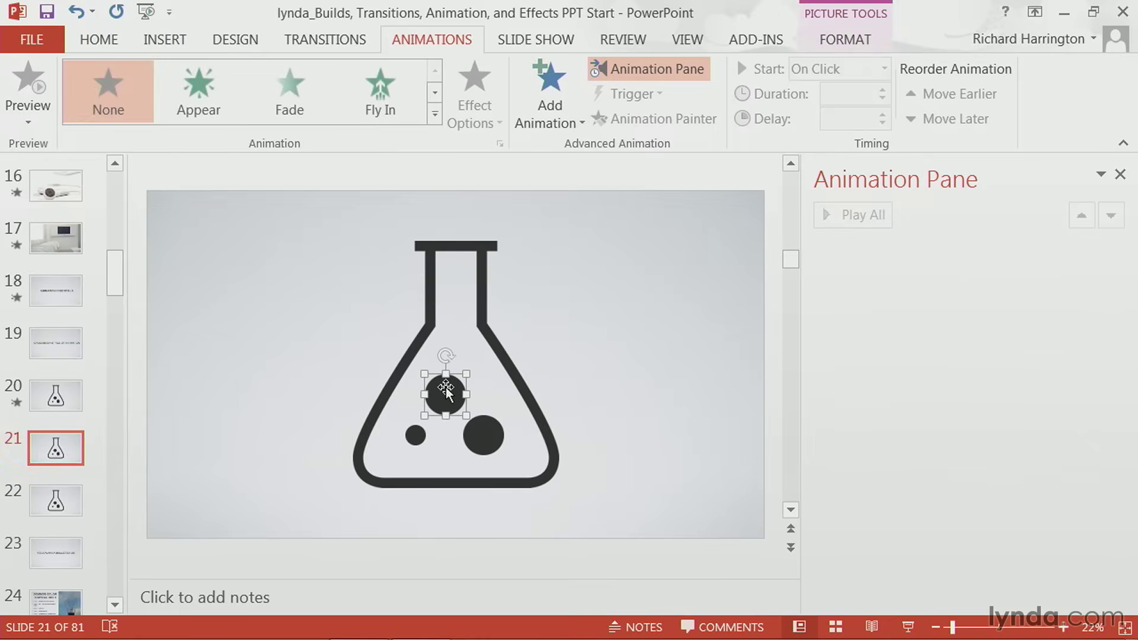
{"action": "left_click", "coordinate": [418, 437]}
{"action": "left_click", "coordinate": [474, 439]}
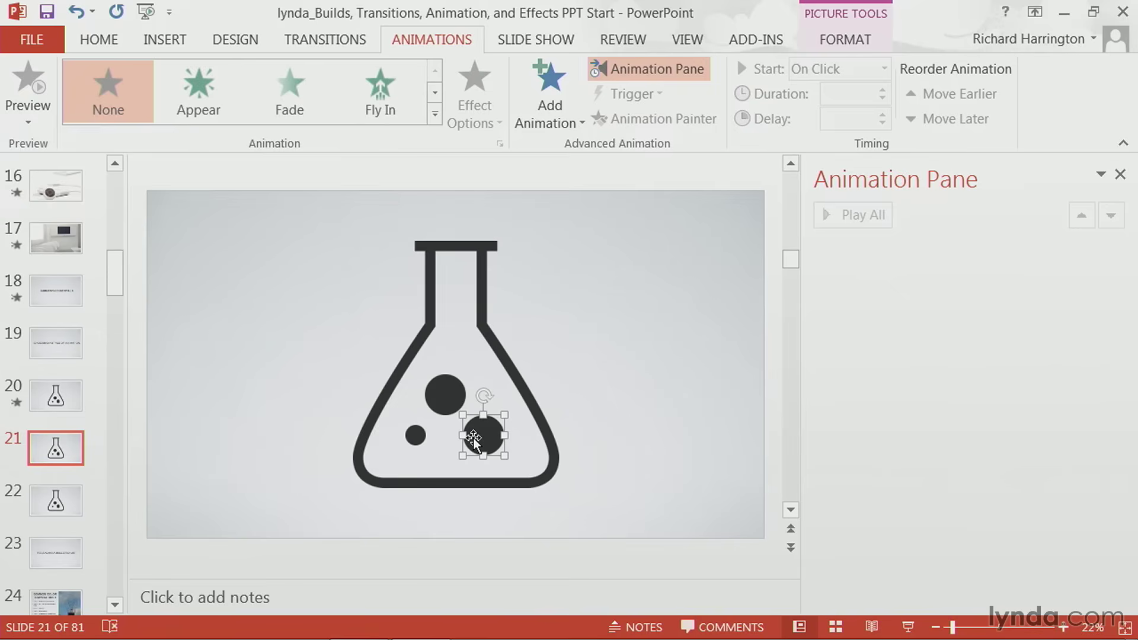
{"action": "left_click", "coordinate": [447, 407]}
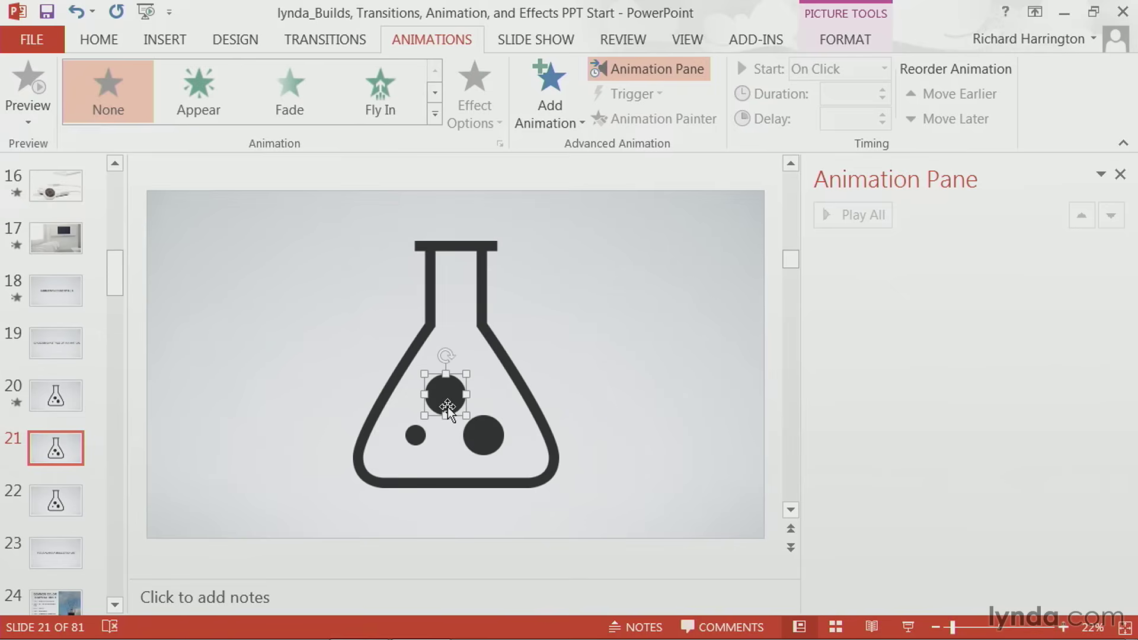
- Preview Teeter, Color Pulse, Blink, Spin and Grow/Shrink emphases, then apply Pulse to the bubble
{"action": "left_click", "coordinate": [438, 115]}
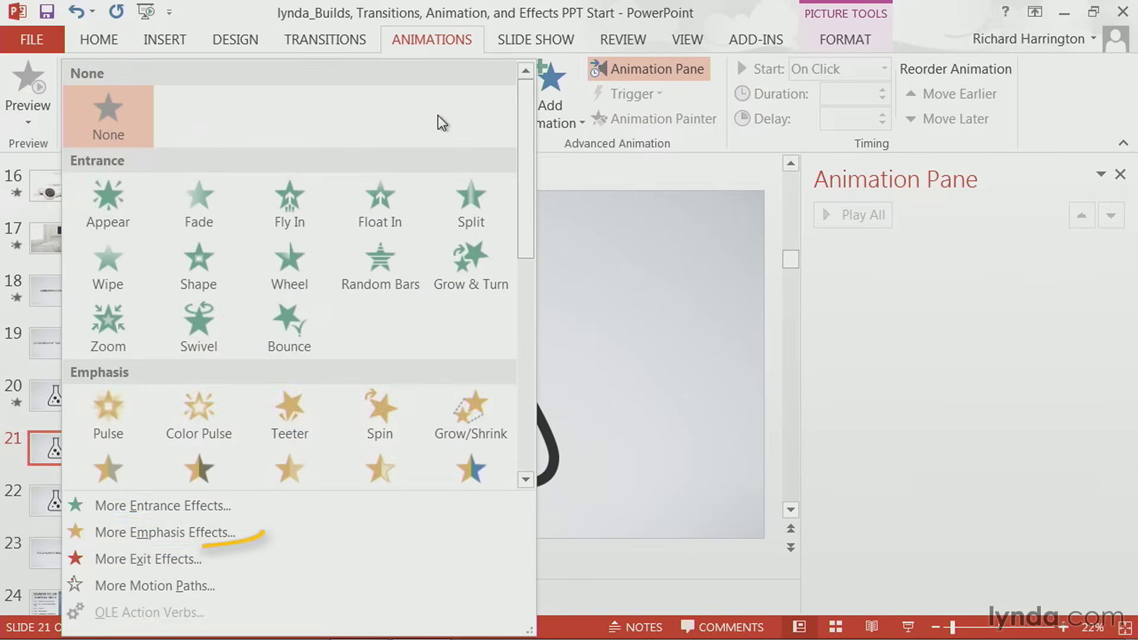
{"action": "left_click", "coordinate": [182, 525]}
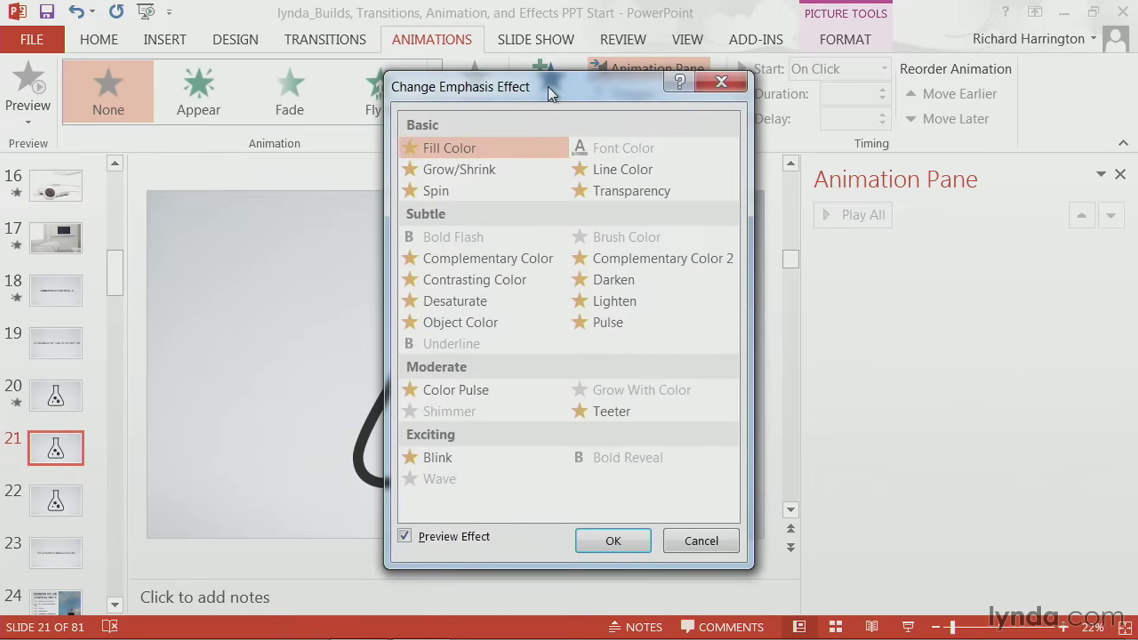
{"action": "left_click_drag", "start_coordinate": [549, 87], "coordinate": [162, 78]}
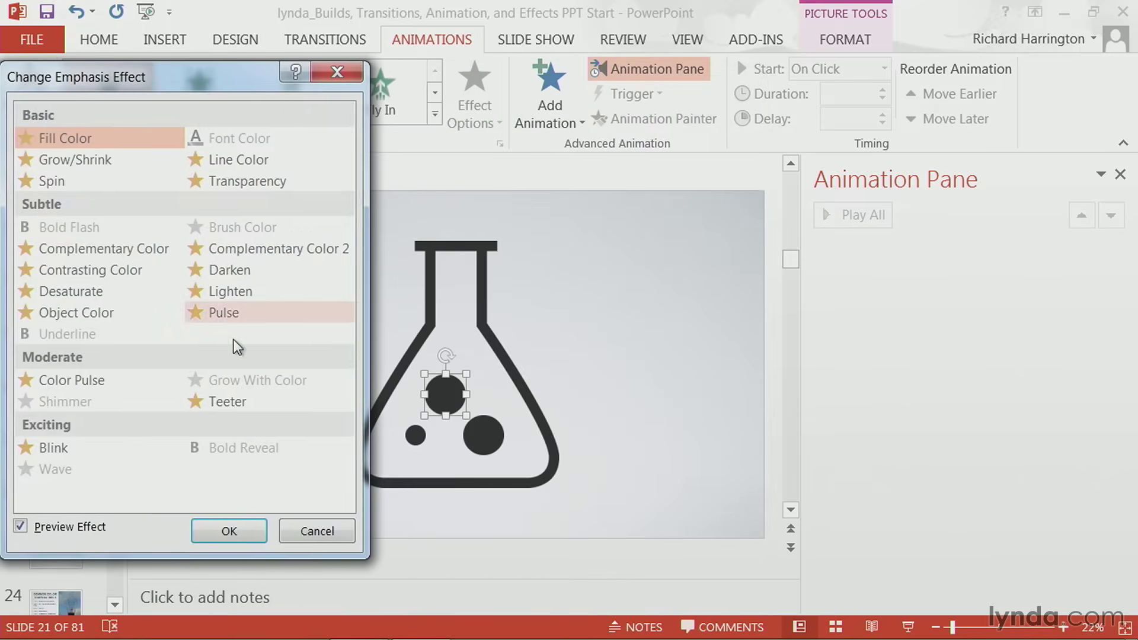
{"action": "left_click", "coordinate": [229, 397]}
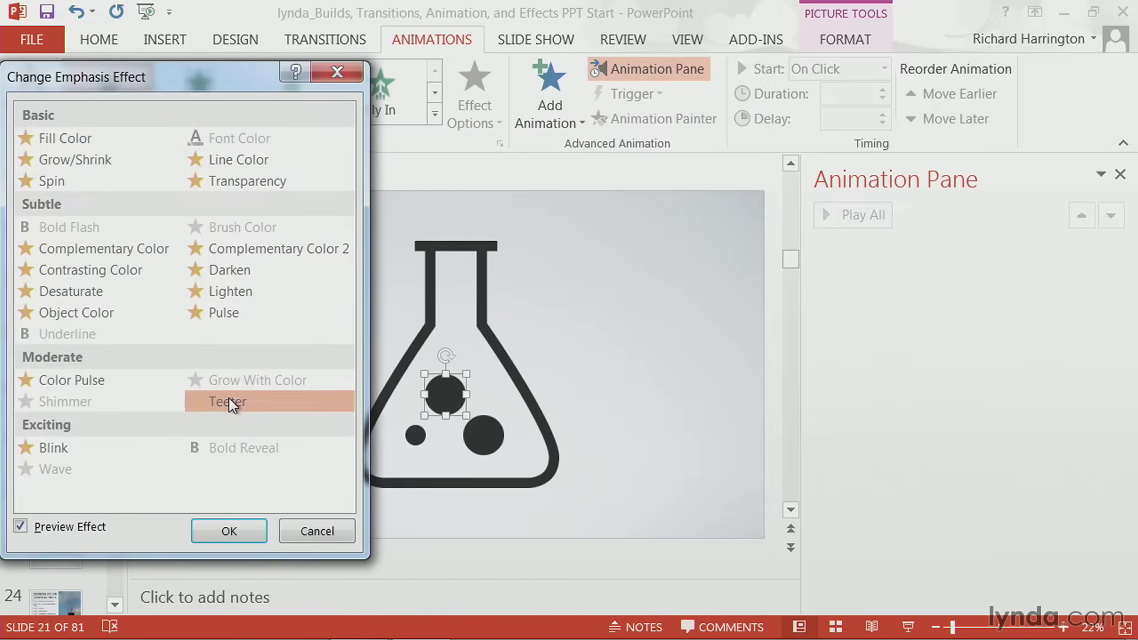
{"action": "left_click", "coordinate": [105, 388]}
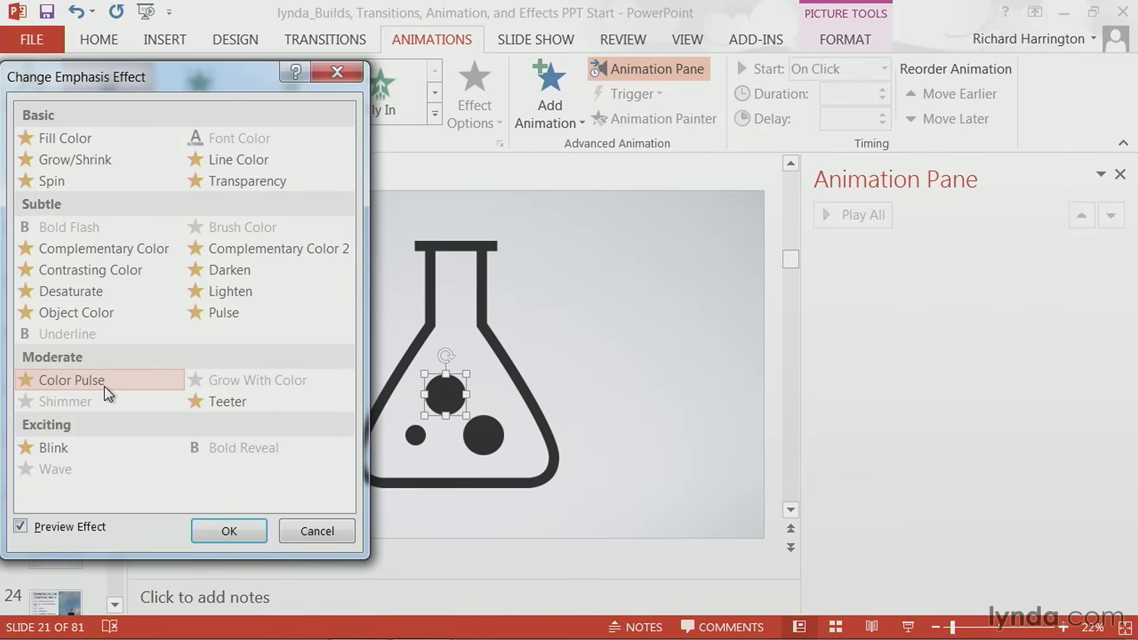
{"action": "left_click", "coordinate": [105, 387]}
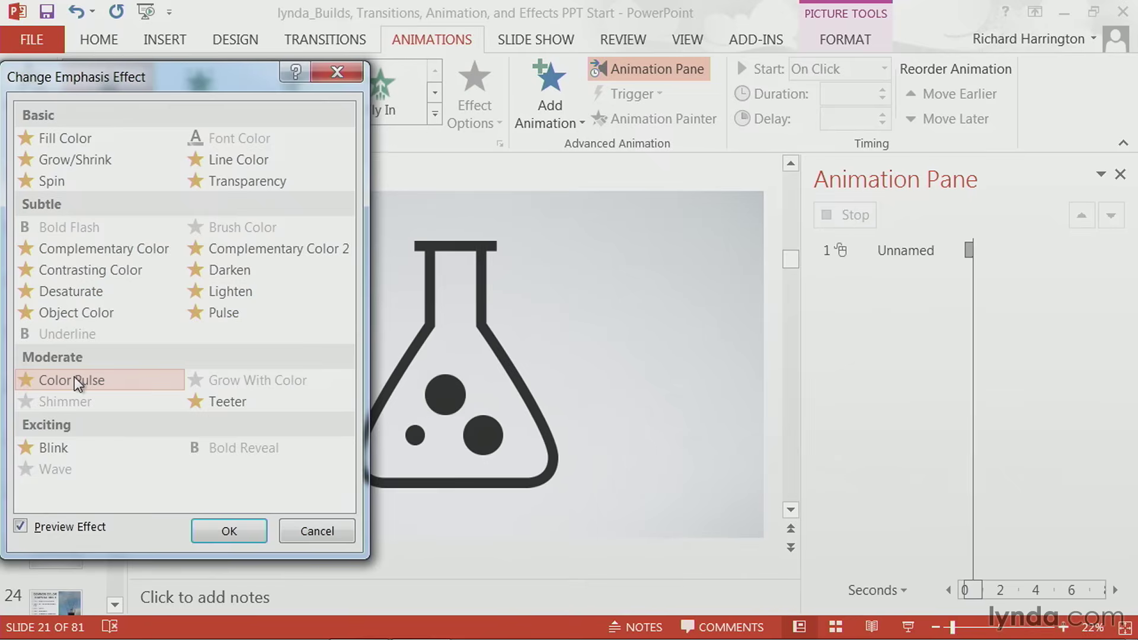
{"action": "left_click", "coordinate": [46, 443]}
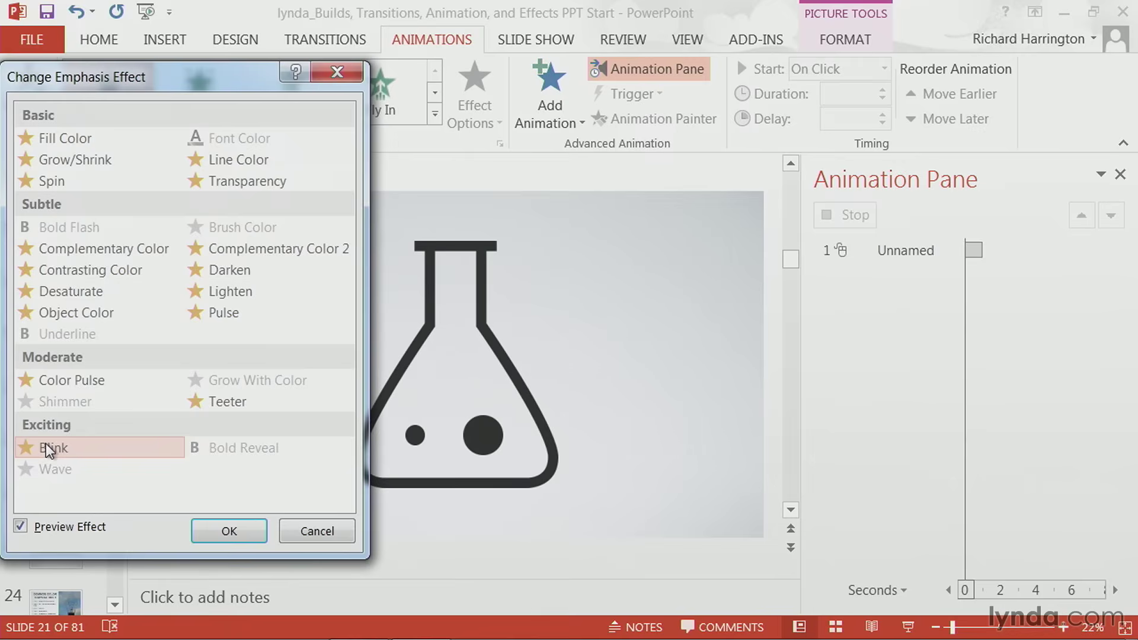
{"action": "left_click", "coordinate": [52, 186]}
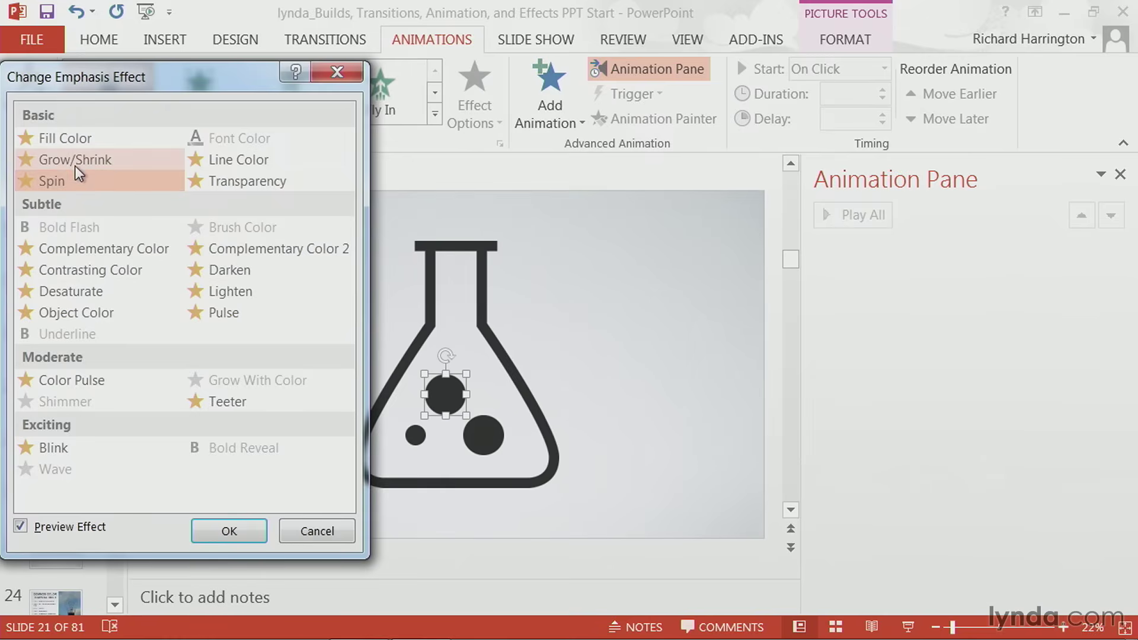
{"action": "left_click", "coordinate": [75, 166]}
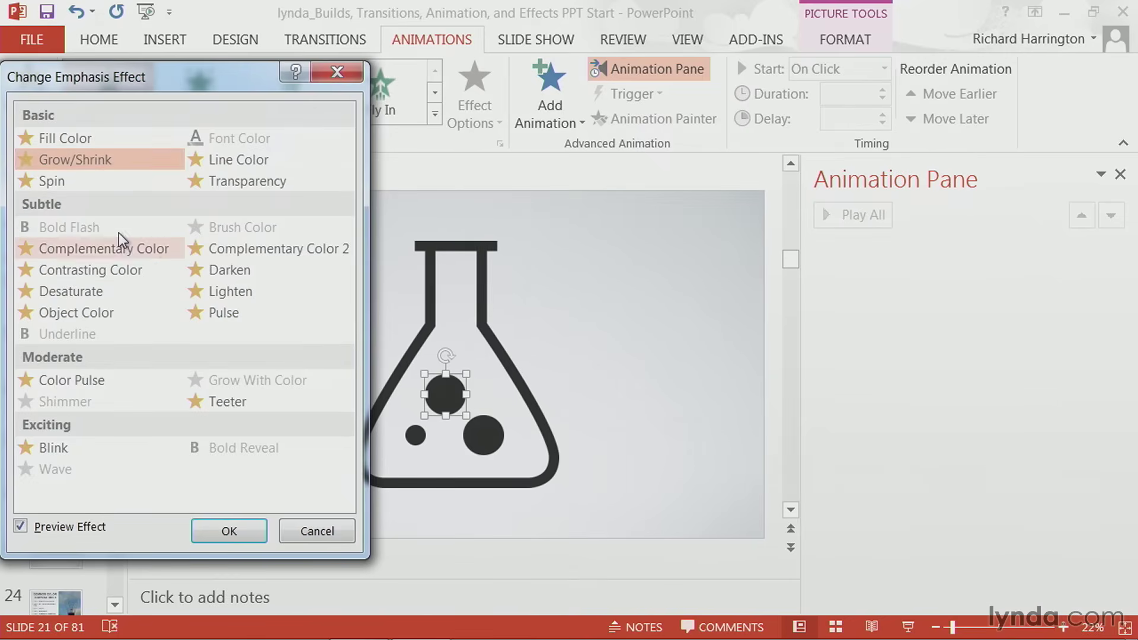
{"action": "left_click", "coordinate": [229, 323]}
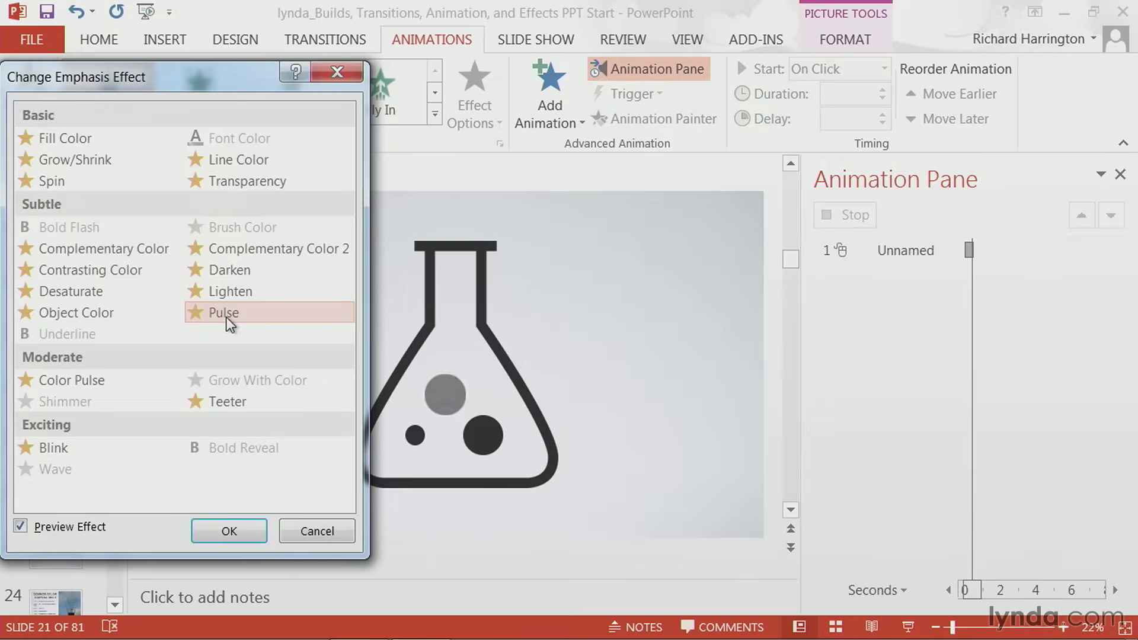
{"action": "left_click", "coordinate": [236, 531]}
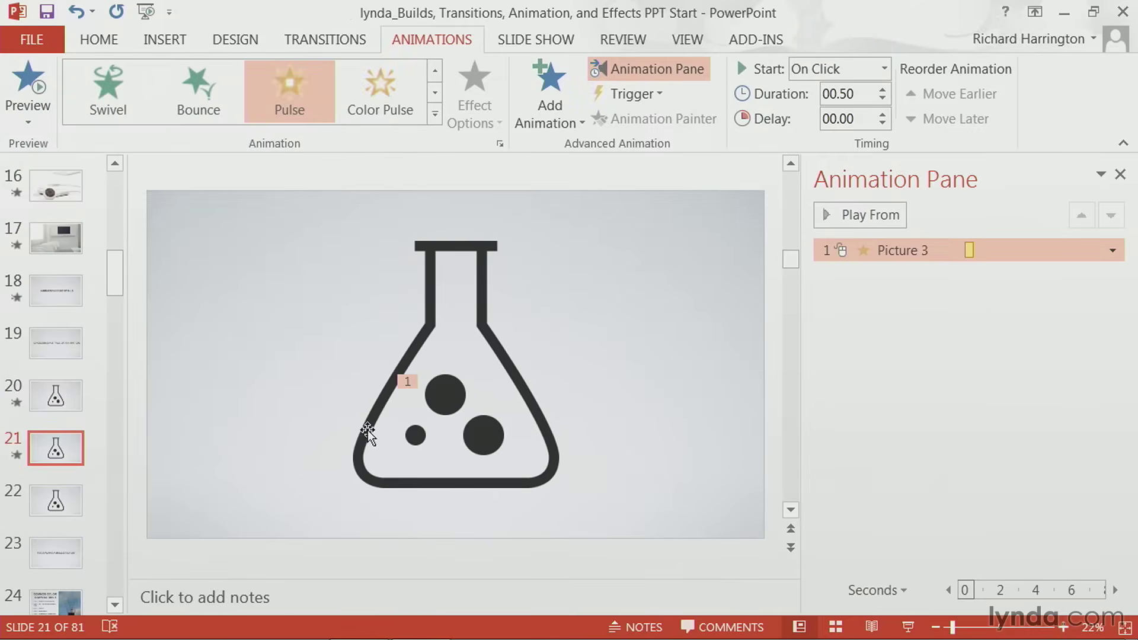
- Copy the bubble's Pulse emphasis onto the small and large bottom-right bubbles with Animation Painter
{"action": "left_click", "coordinate": [445, 397]}
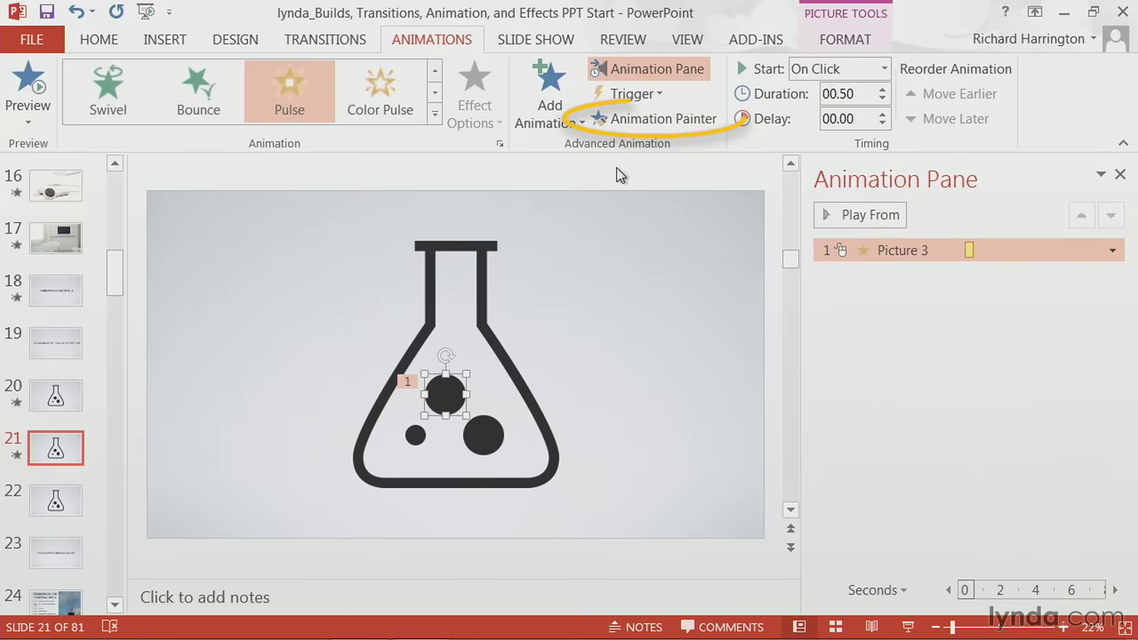
{"action": "left_click", "coordinate": [644, 118]}
{"action": "left_click", "coordinate": [416, 435]}
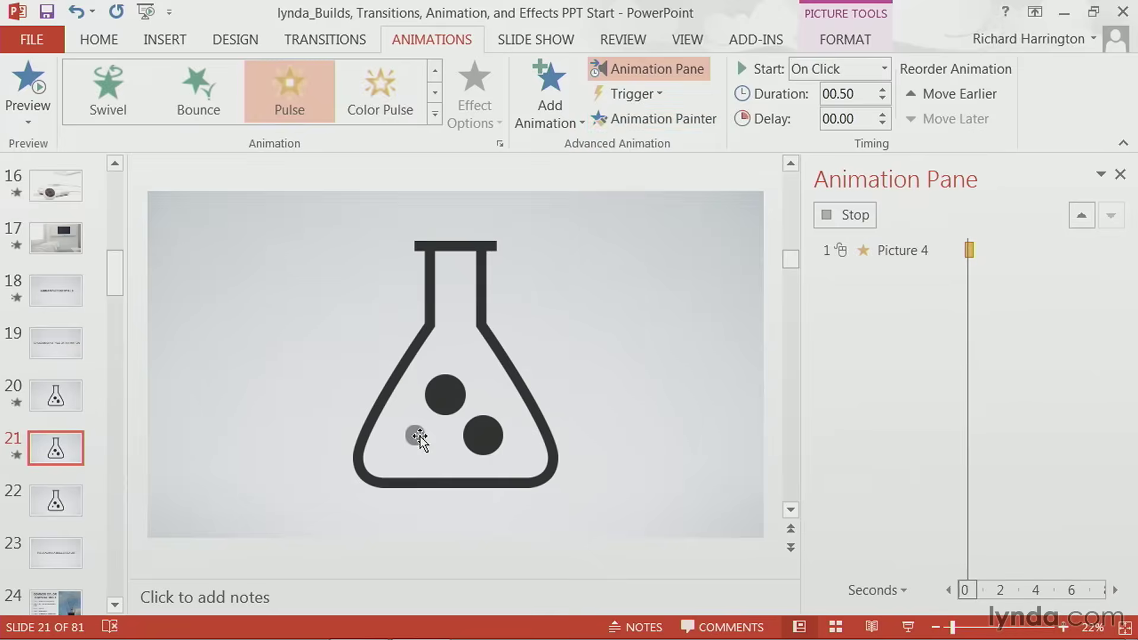
{"action": "left_click", "coordinate": [700, 120]}
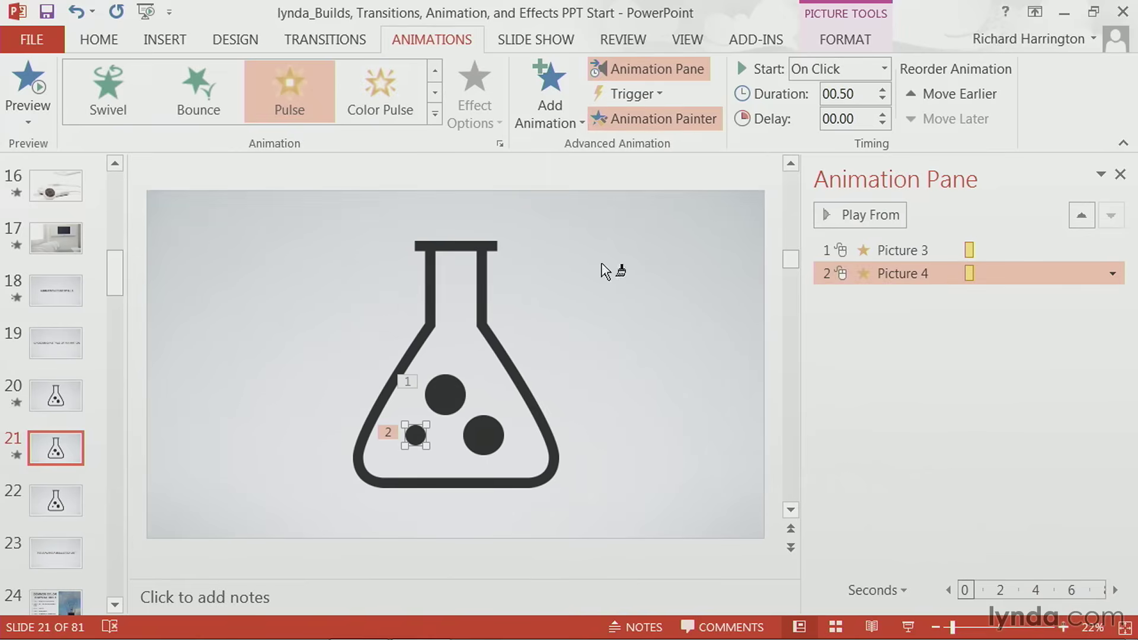
{"action": "left_click", "coordinate": [496, 440]}
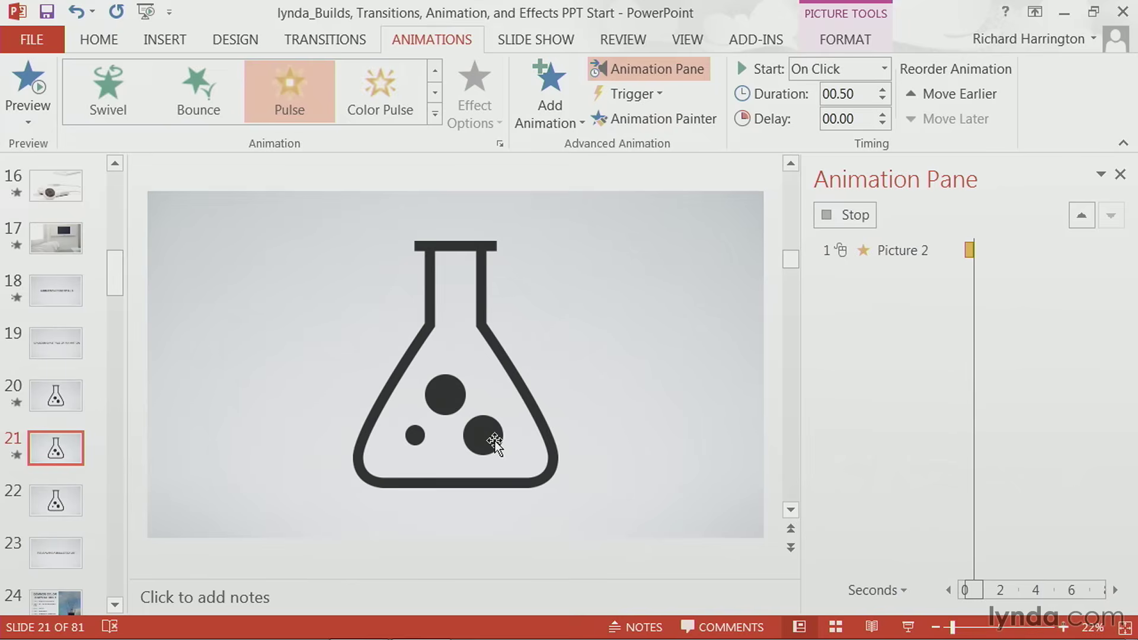
- Play the three-bubble Pulse sequence from the first animation in the Animation Pane
{"action": "left_click", "coordinate": [870, 213]}
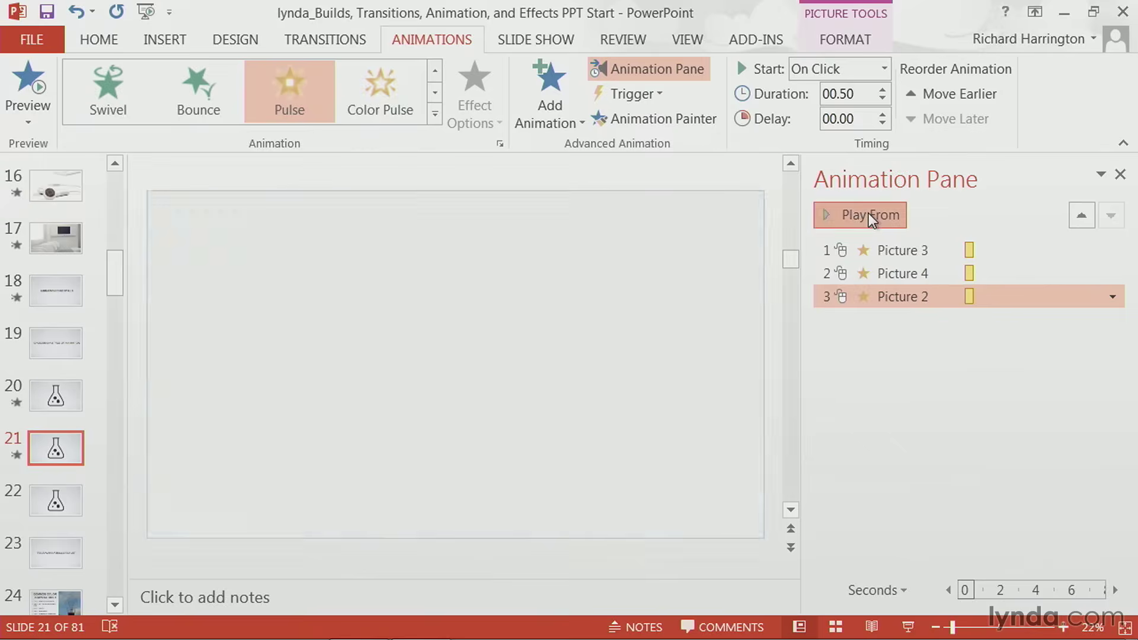
{"action": "left_click", "coordinate": [879, 250]}
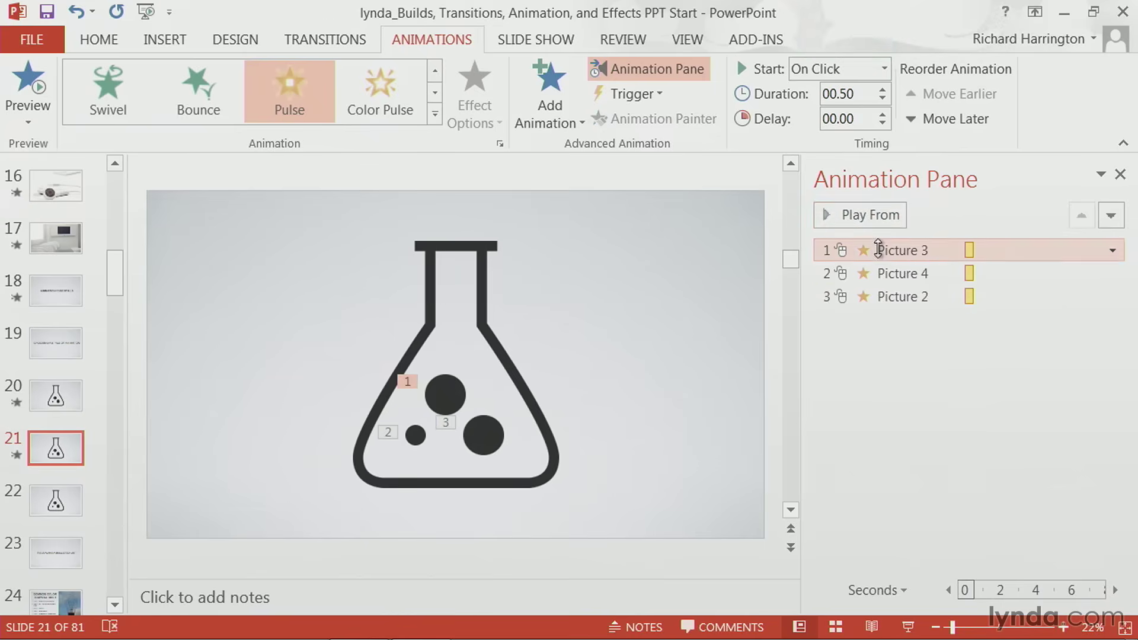
{"action": "left_click", "coordinate": [855, 222]}
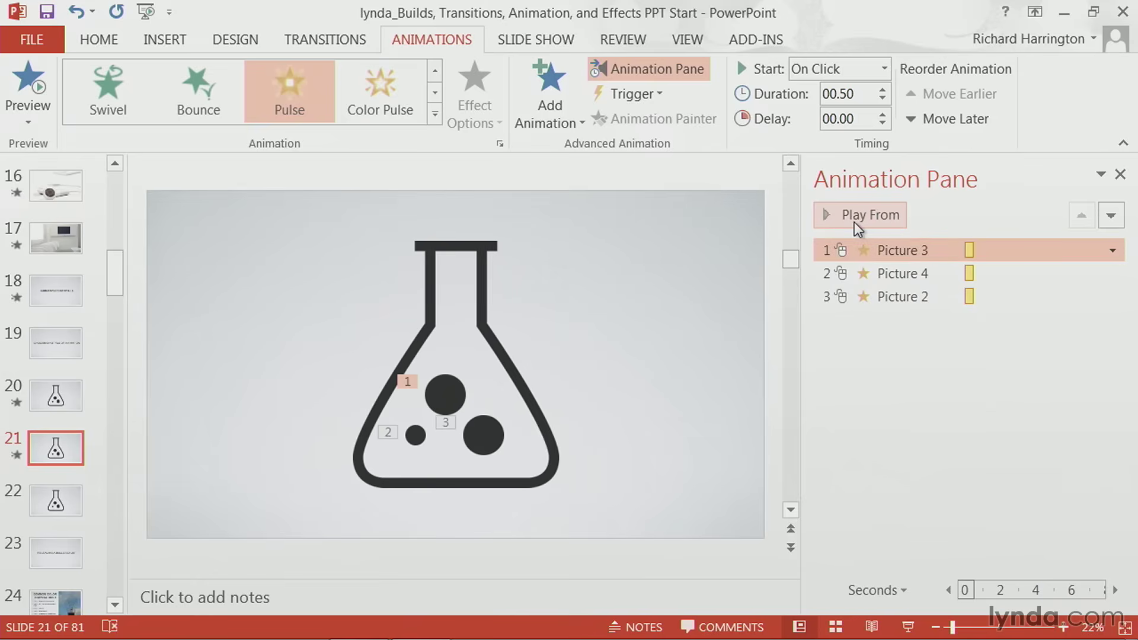
{"action": "left_click", "coordinate": [855, 222]}
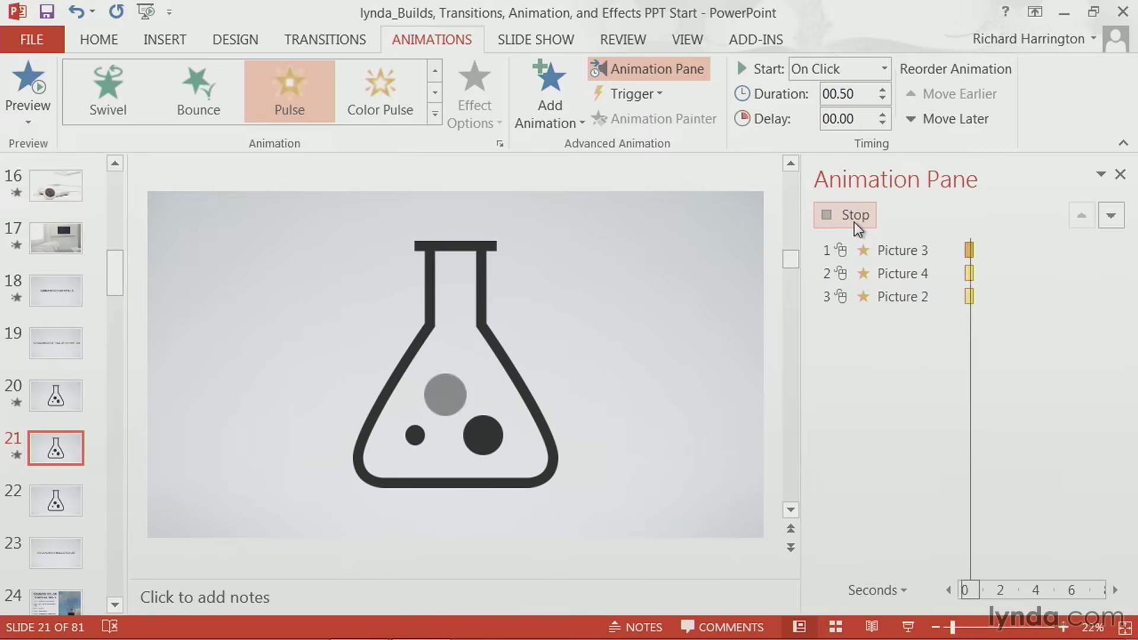